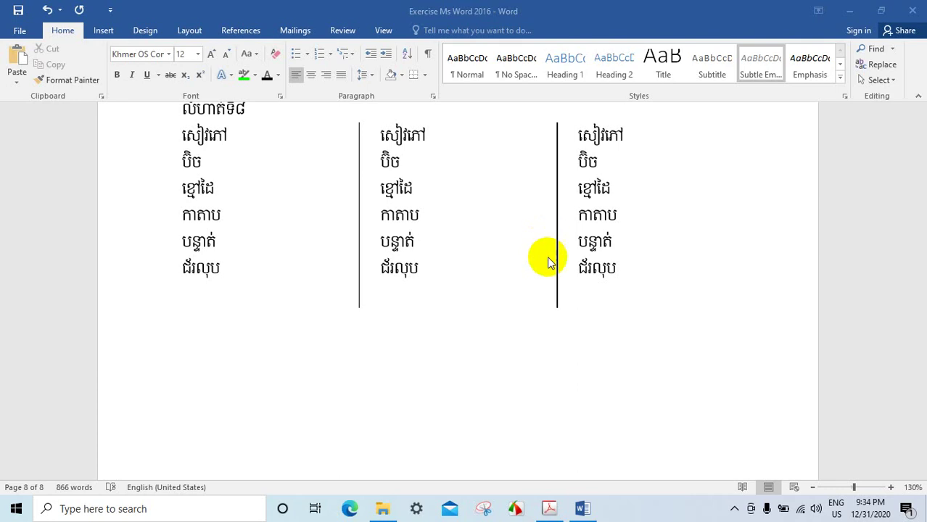
Insert a page break after the three-column word list to start page 9
scroll(547, 251, "up", 4)
scroll(547, 258, "up", 5)
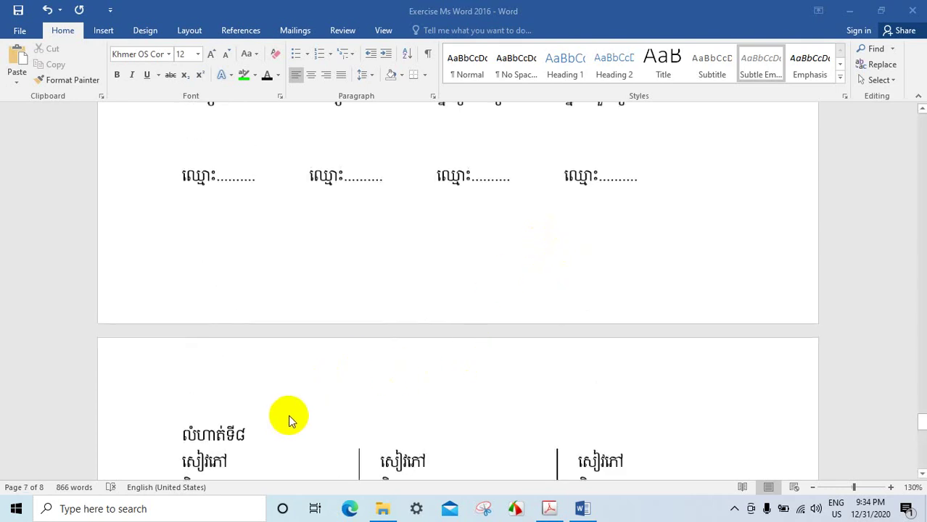
scroll(386, 387, "down", 9)
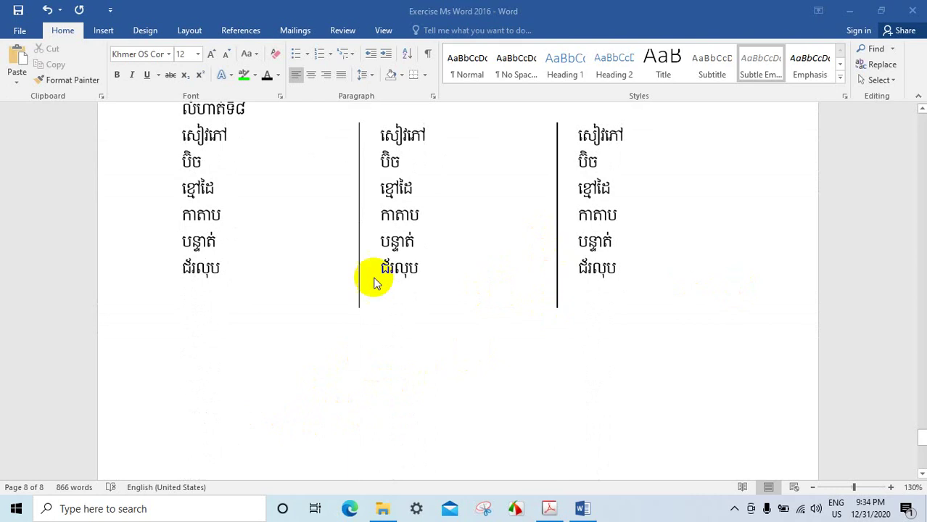
scroll(193, 271, "up", 5)
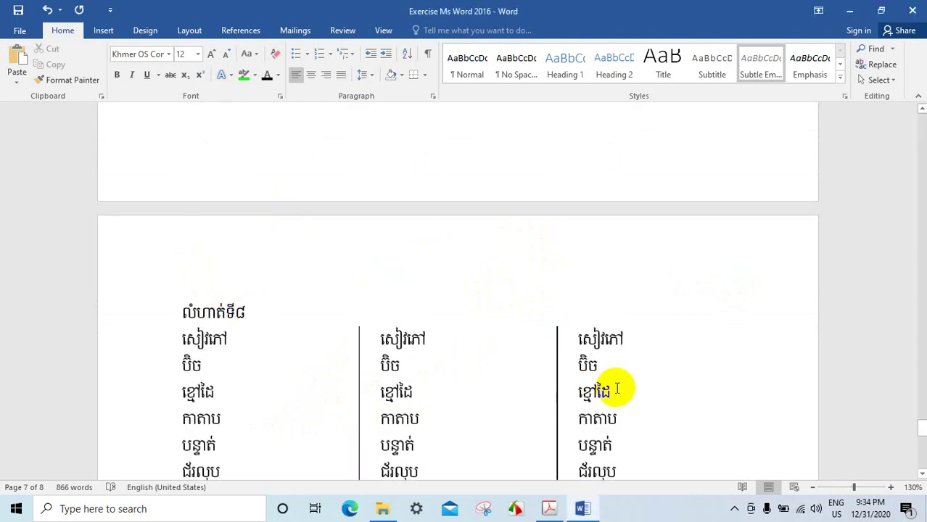
scroll(614, 384, "down", 5)
left_click(588, 333)
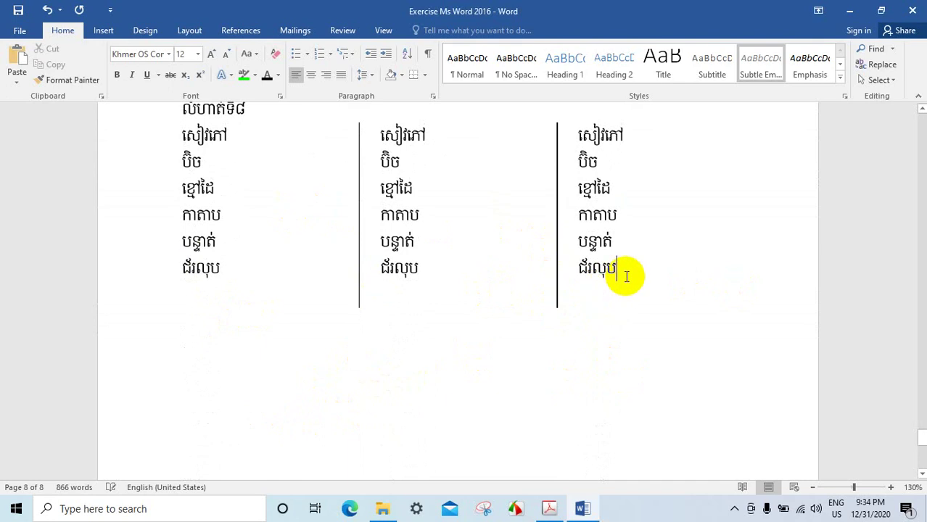
left_click(589, 299)
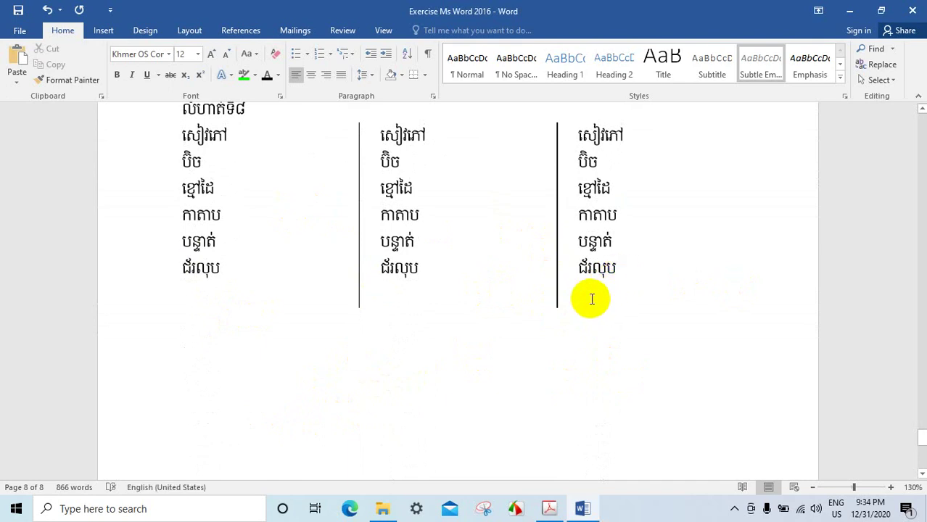
scroll(592, 299, "down", 3)
scroll(600, 321, "down", 2)
scroll(601, 323, "down", 1)
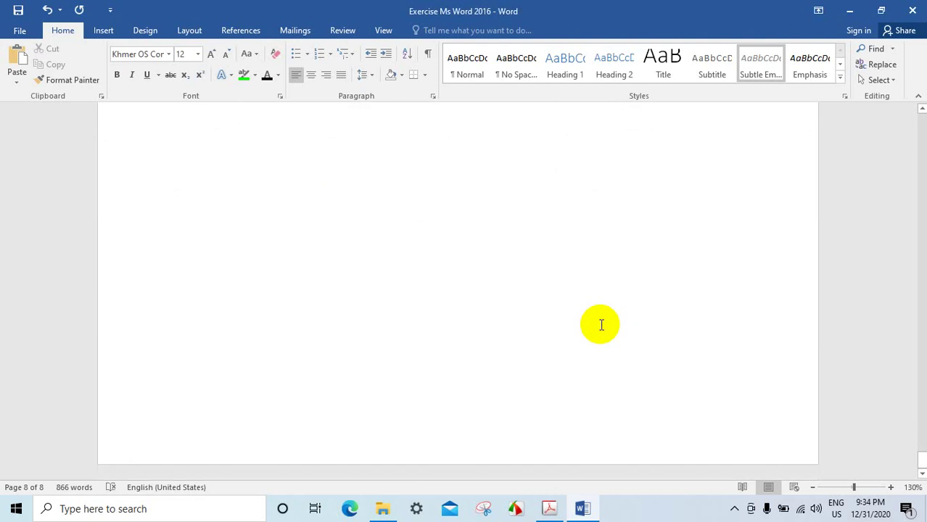
key("ctrl+Return")
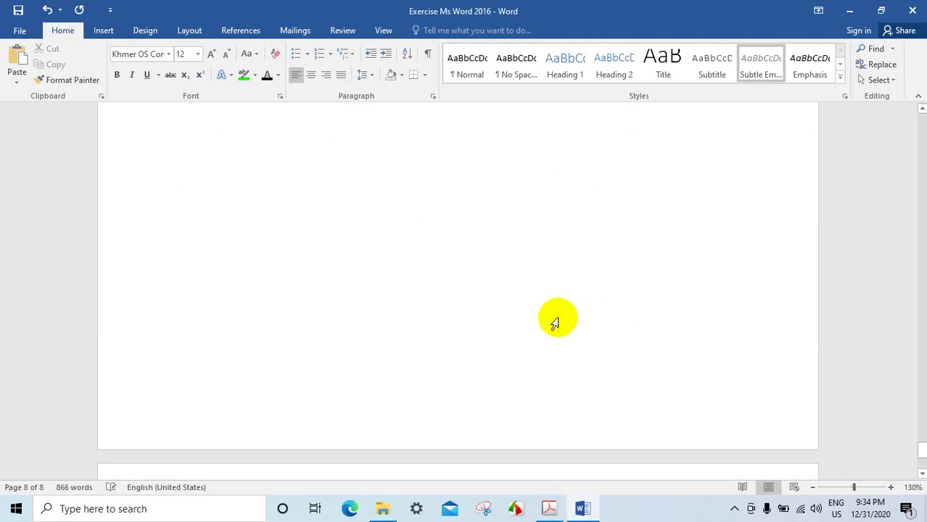
Type test text with a column break on page 9, then undo all of it
scroll(304, 362, "down", 3)
scroll(326, 348, "down", 2)
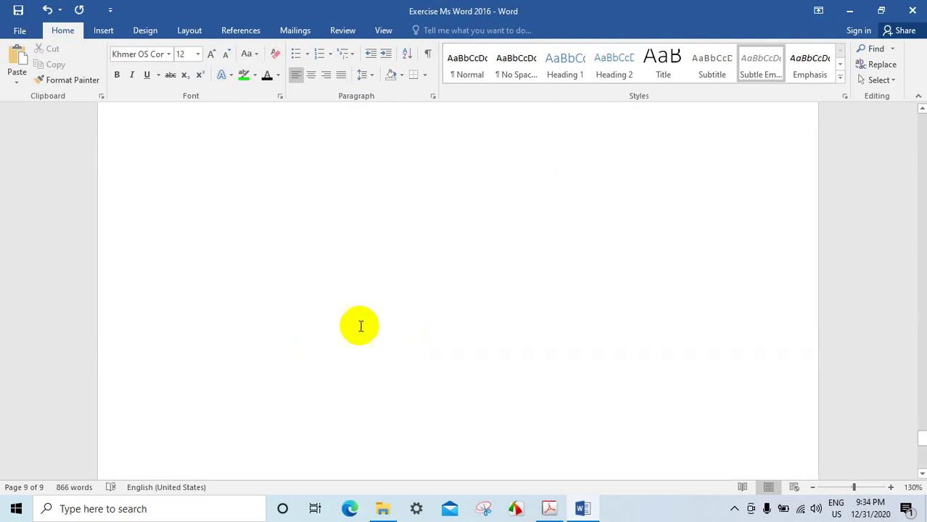
type("hd")
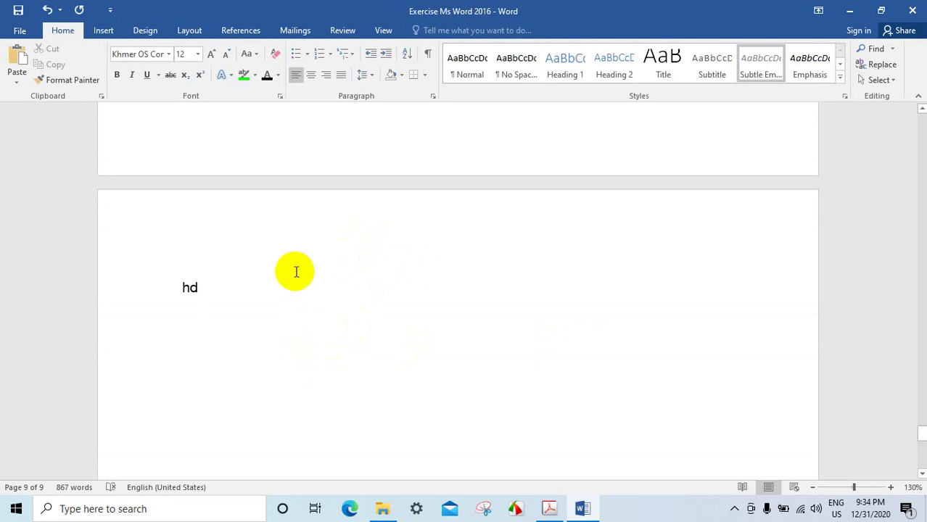
scroll(582, 234, "up", 3)
scroll(582, 233, "up", 2)
scroll(555, 196, "up", 1)
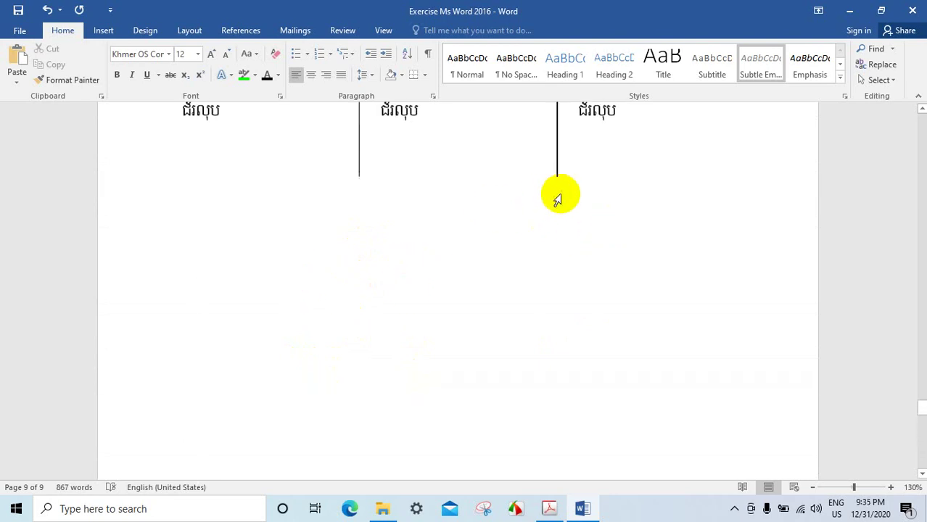
scroll(356, 186, "up", 2)
scroll(500, 221, "down", 3)
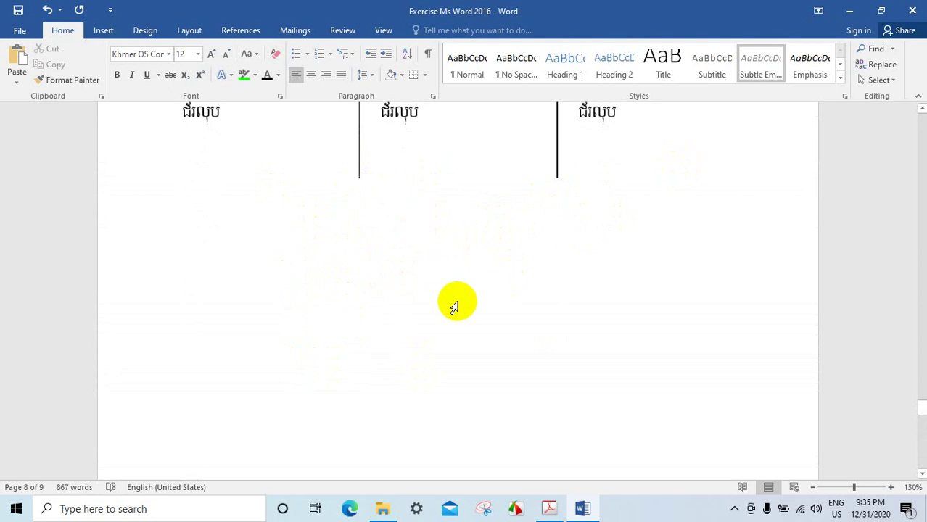
scroll(451, 304, "down", 2)
scroll(407, 318, "down", 3)
type("gsfmgkskmklgsfgkljkljgl")
type("jklglgjdgjgkjggjk")
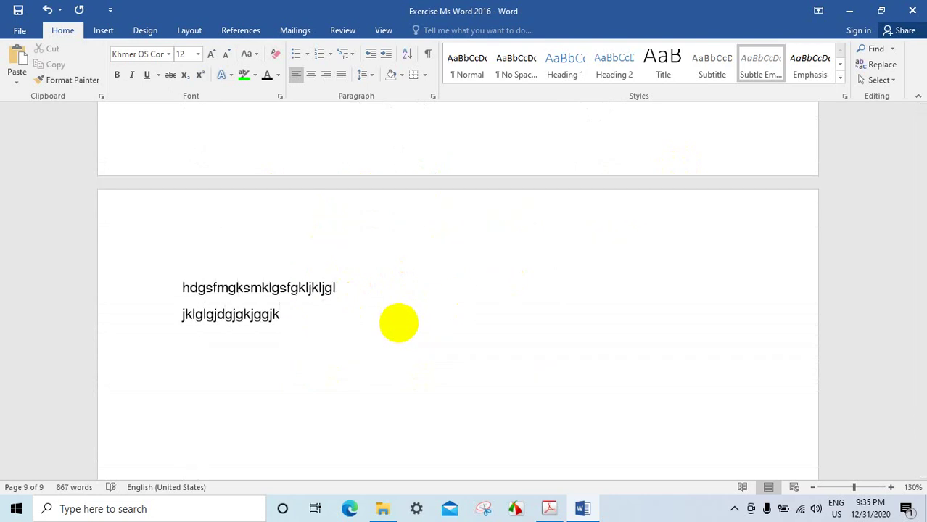
key("Tab")
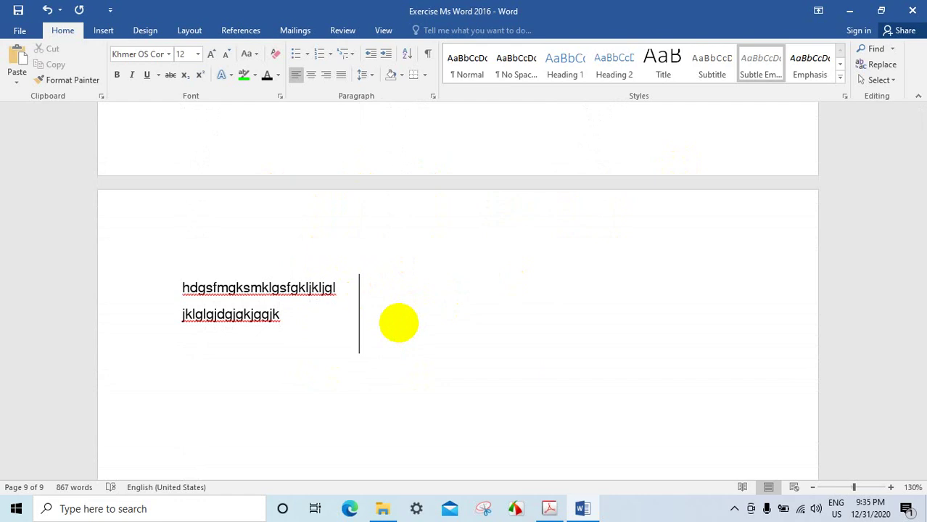
type("sffhdfhd")
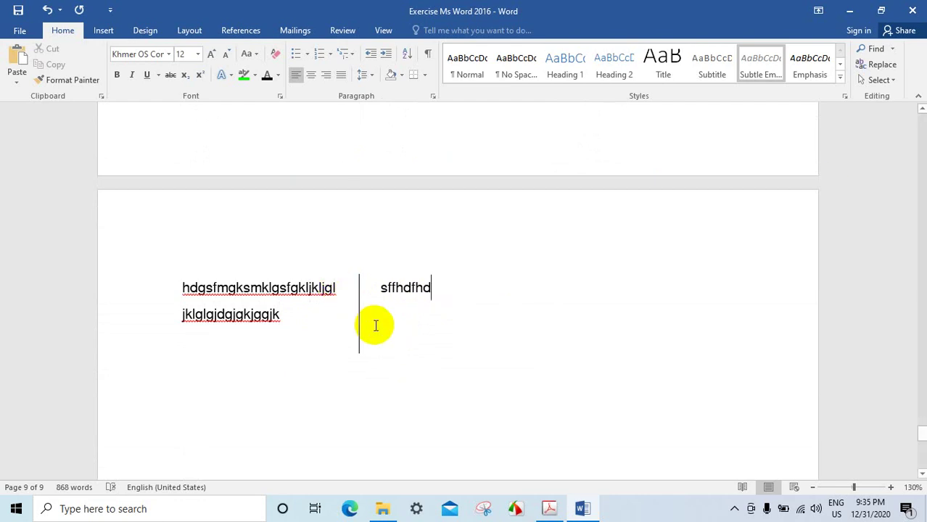
left_click(49, 11)
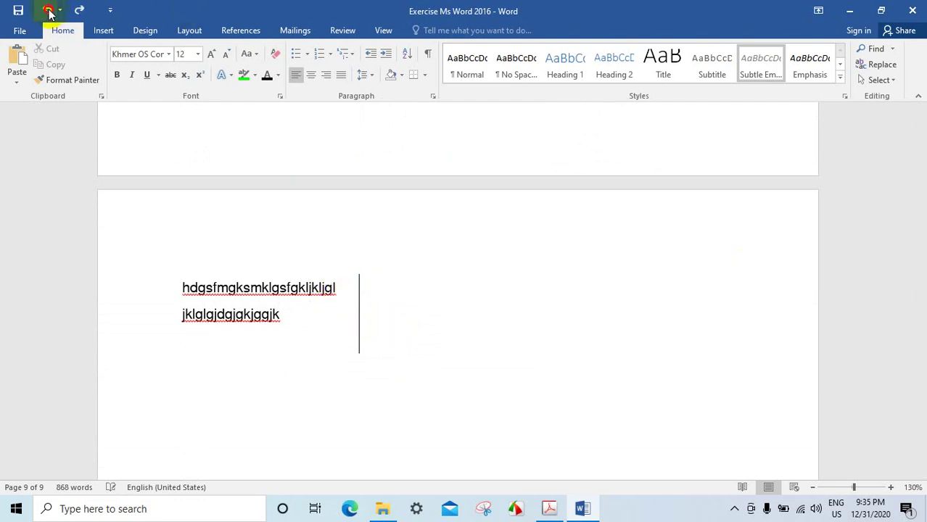
left_click(49, 11)
left_click(50, 11)
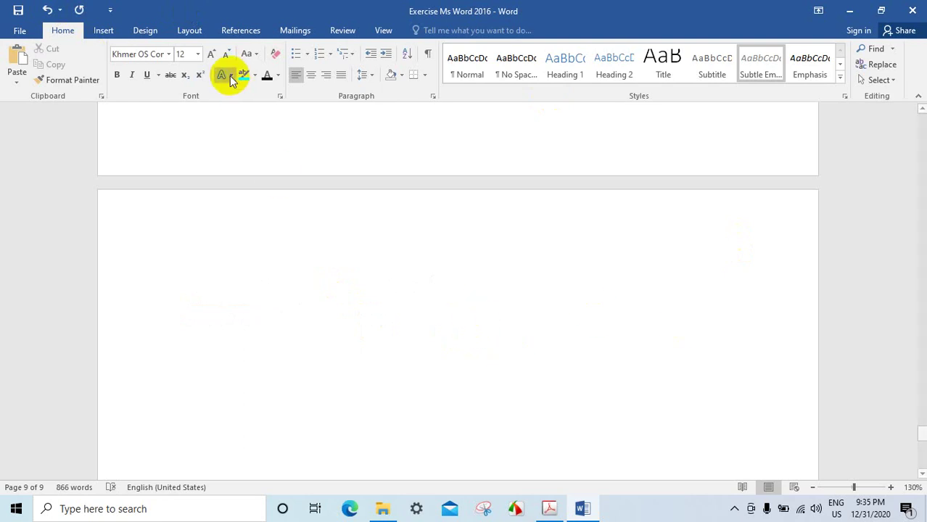
Set Columns to One, applied from This point forward
left_click(189, 32)
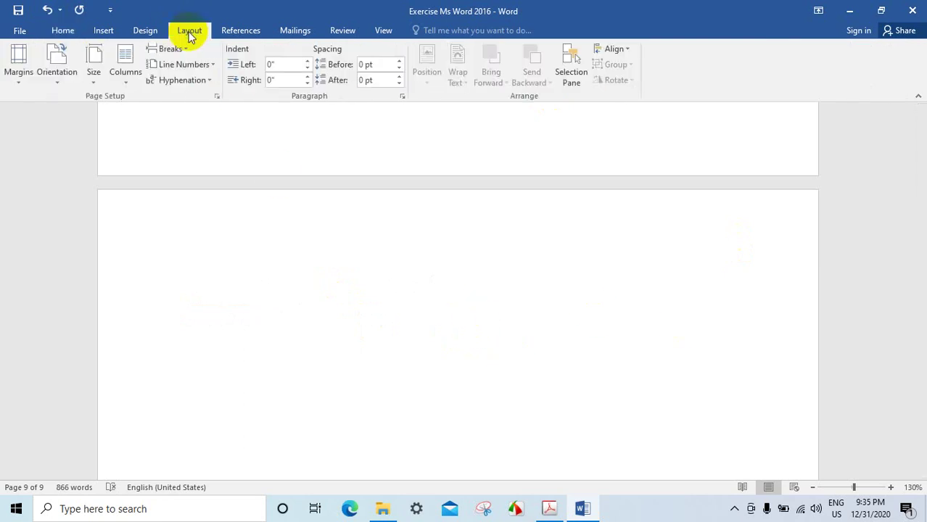
left_click(124, 60)
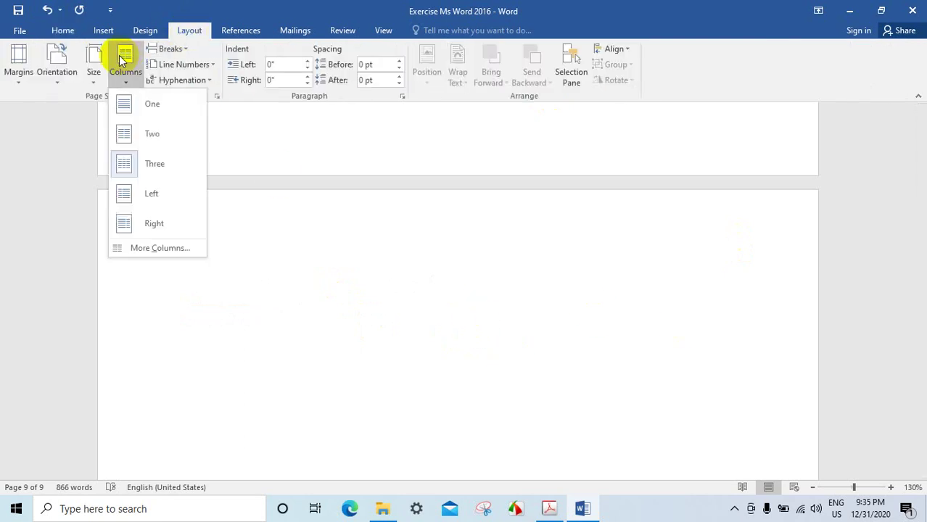
left_click(141, 248)
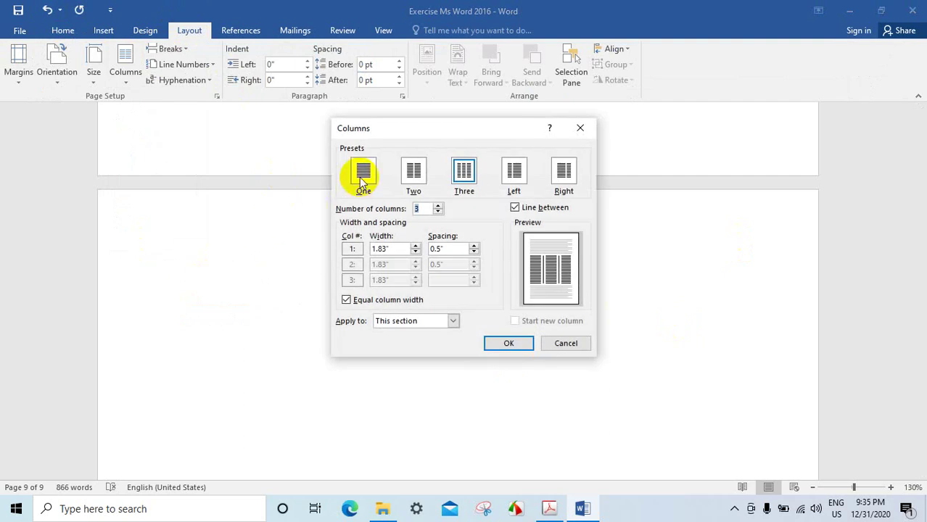
left_click(360, 174)
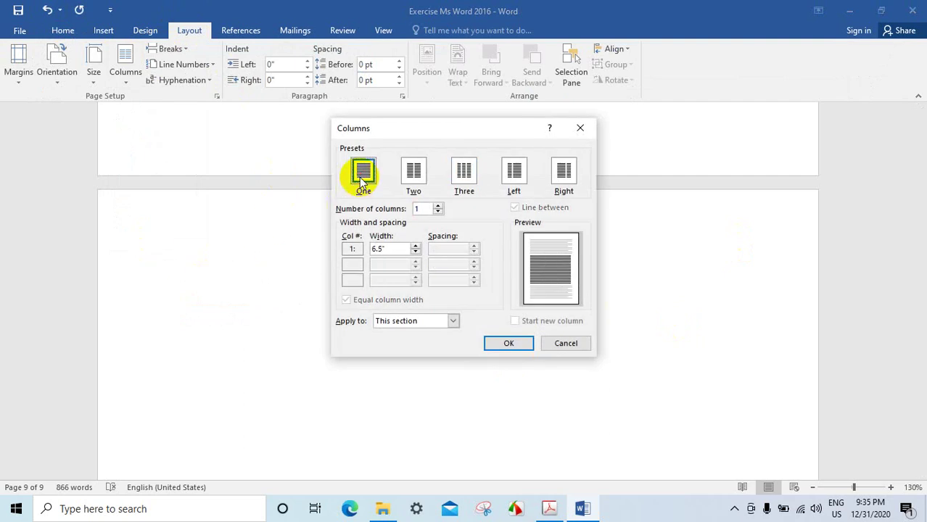
left_click(453, 322)
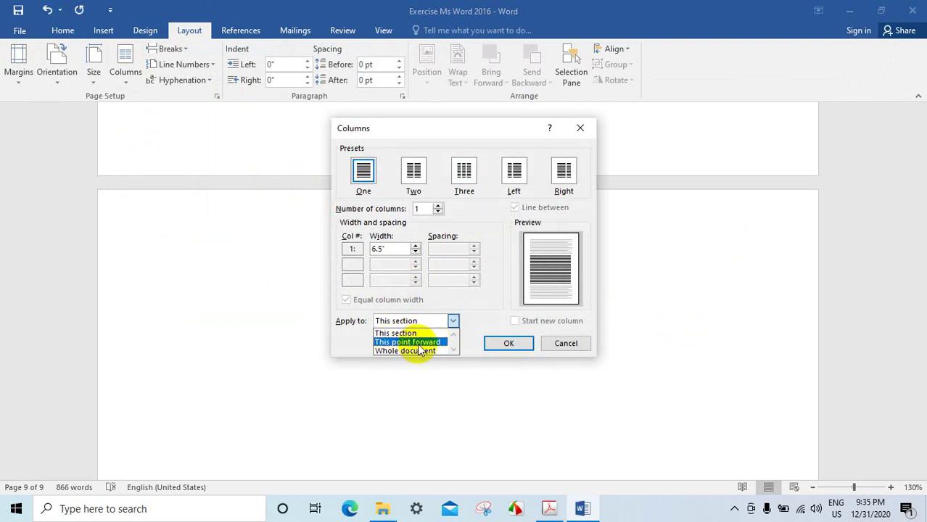
left_click(419, 342)
left_click(501, 344)
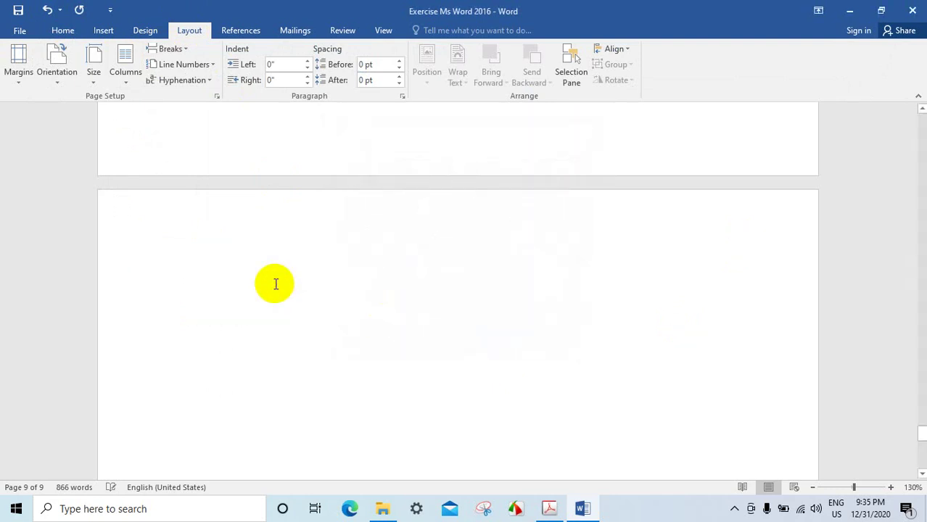
Type a test line on page 9, delete it, and undo the deletion
type("sfghkl;")
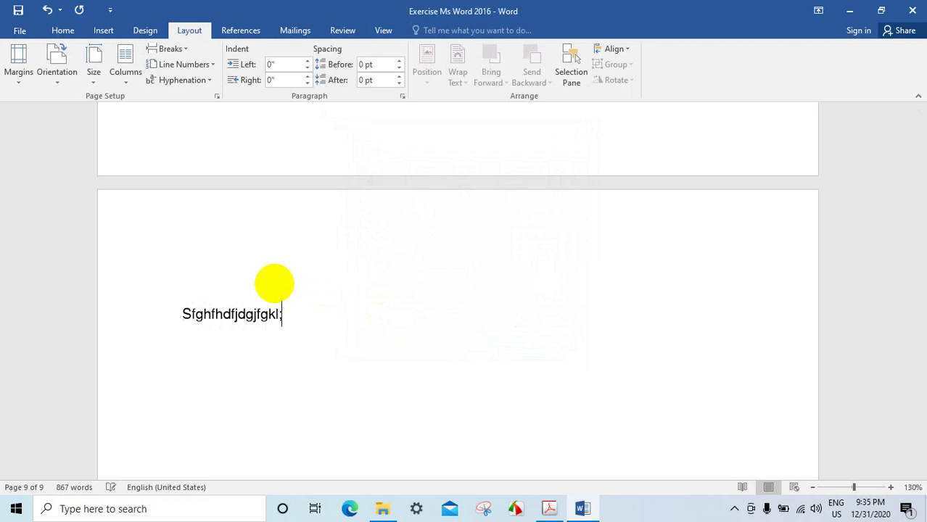
type("gggggggggggggggggggggggg")
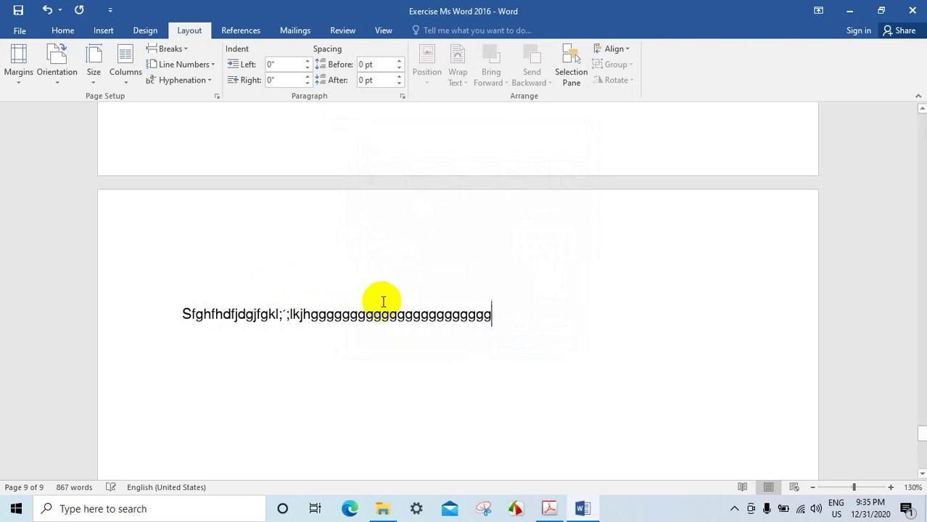
left_click_drag(496, 314, 229, 314)
key("Delete")
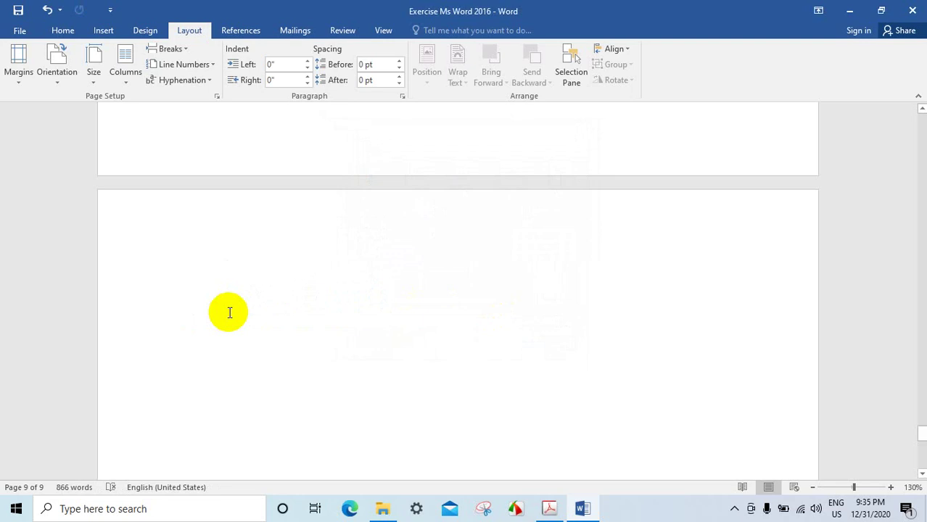
key("ctrl+z")
type("លំហាត់ទី៩")
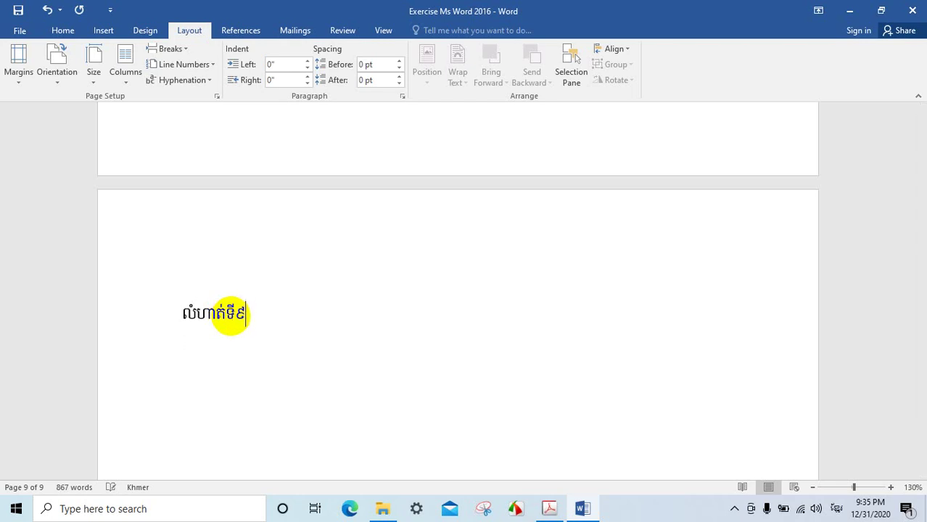
scroll(296, 306, "down", 5)
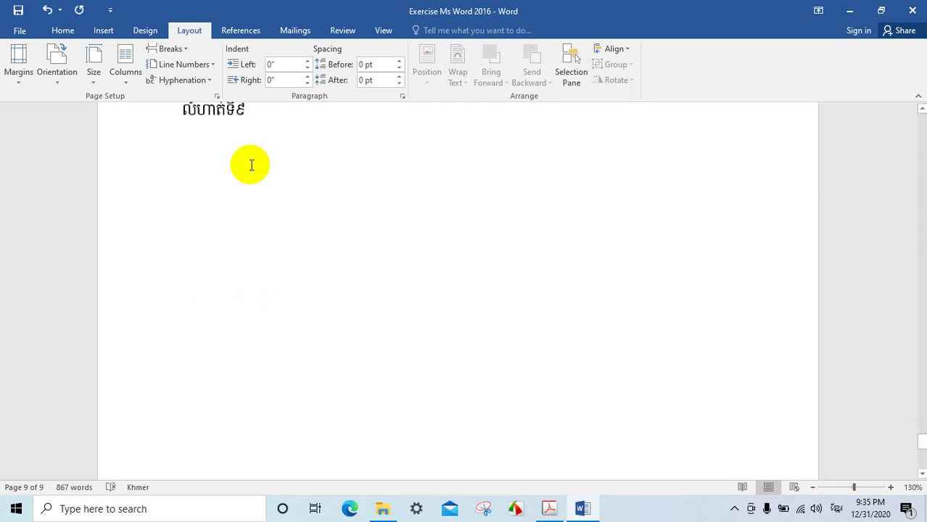
scroll(251, 163, "up", 2)
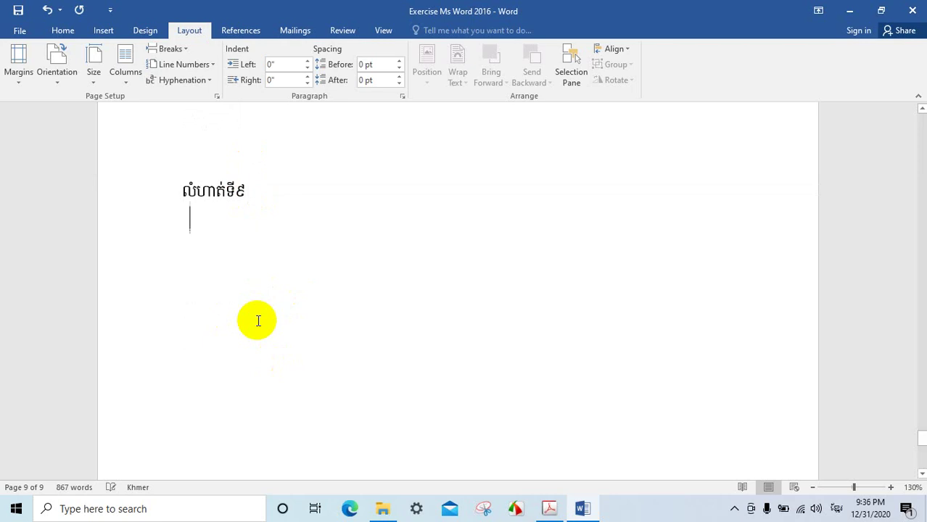
Scroll the Acrobat PDF to the page 61 tulip photo grid, then return to Word
left_click(549, 508)
scroll(464, 325, "down", 3)
scroll(590, 286, "down", 6)
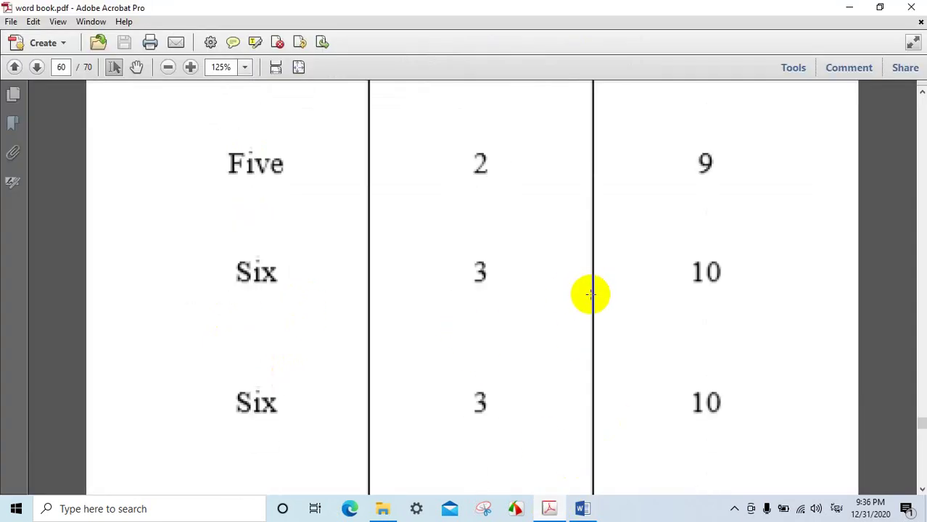
scroll(590, 295, "down", 5)
scroll(558, 322, "down", 3)
scroll(547, 317, "down", 3)
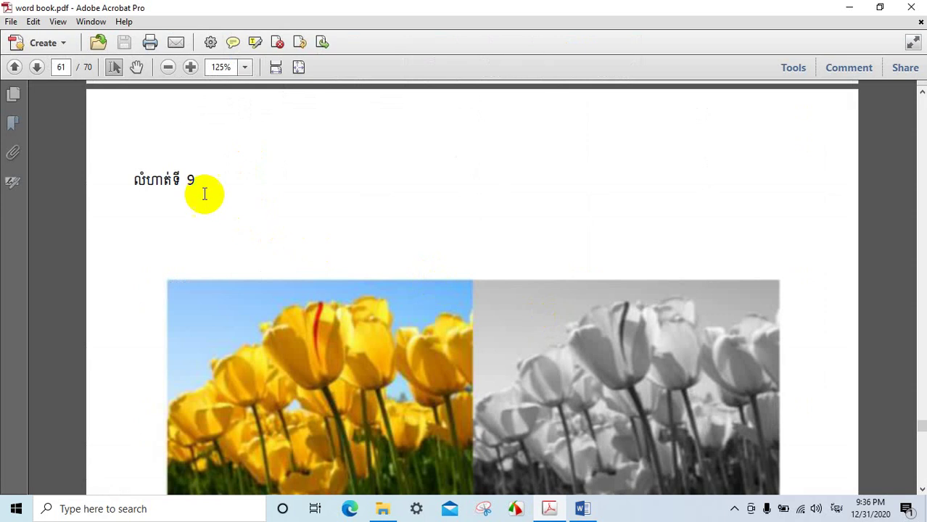
scroll(283, 259, "down", 4)
scroll(562, 300, "down", 3)
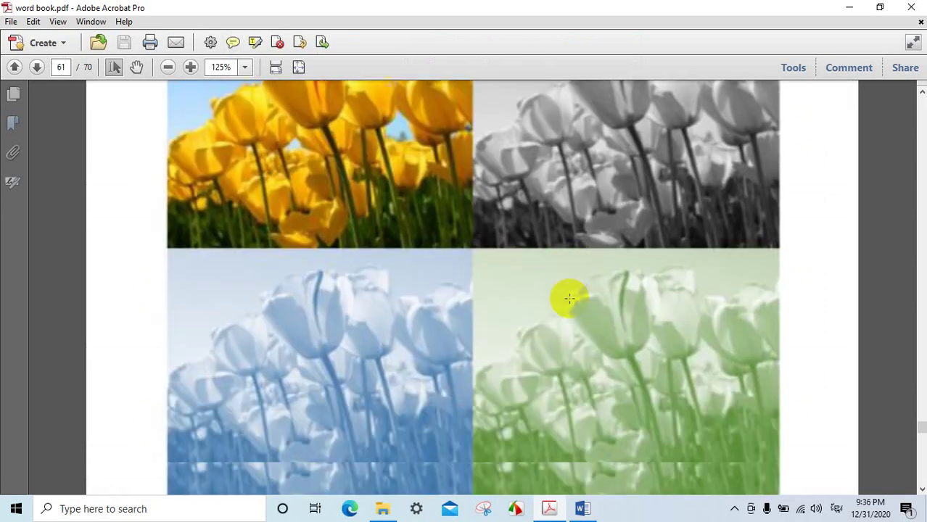
scroll(558, 301, "down", 5)
scroll(558, 300, "down", 2)
scroll(508, 265, "up", 3)
scroll(503, 275, "up", 5)
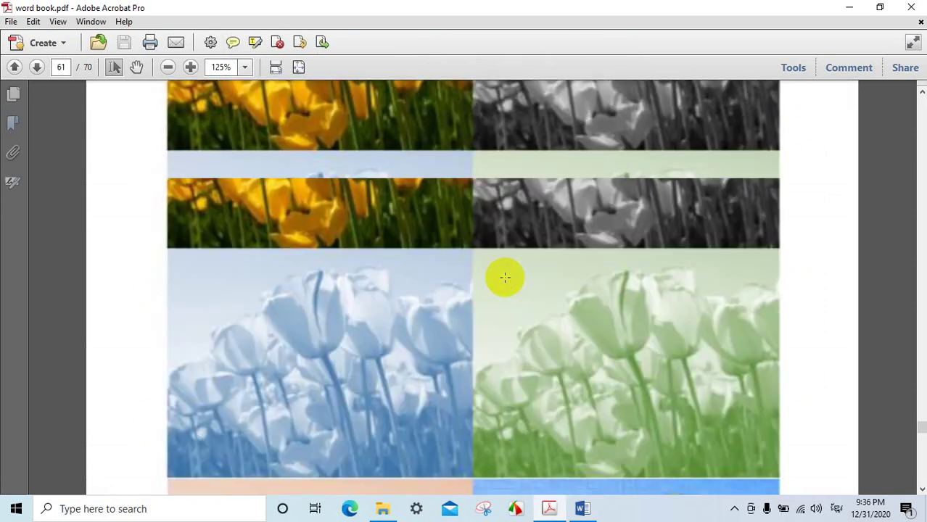
scroll(502, 275, "down", 4)
scroll(612, 355, "down", 7)
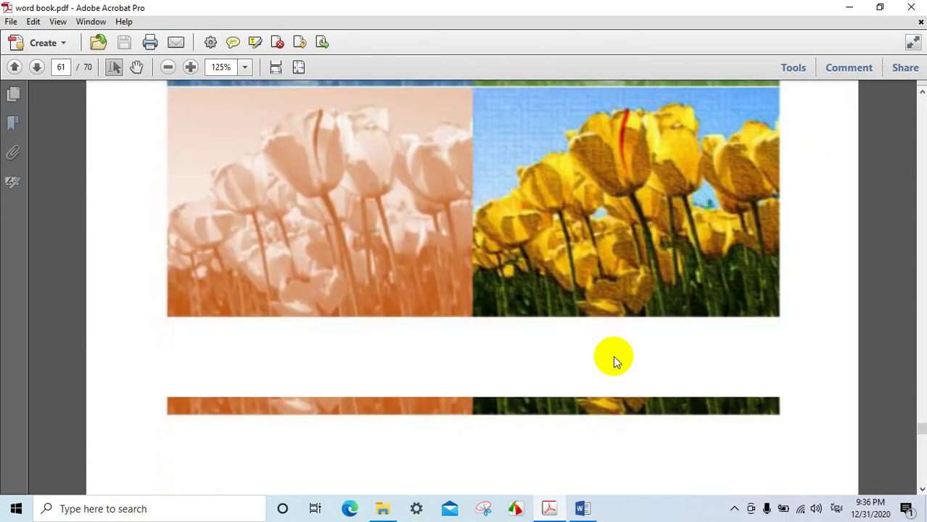
left_click(582, 509)
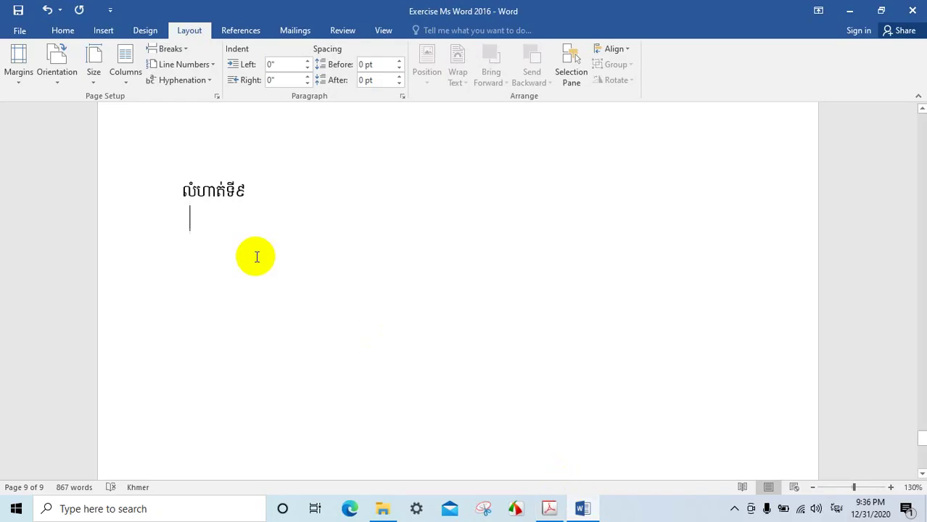
Insert the Camera Roll photo WIN_20201224_08_21_33_Pro below the heading
left_click(98, 33)
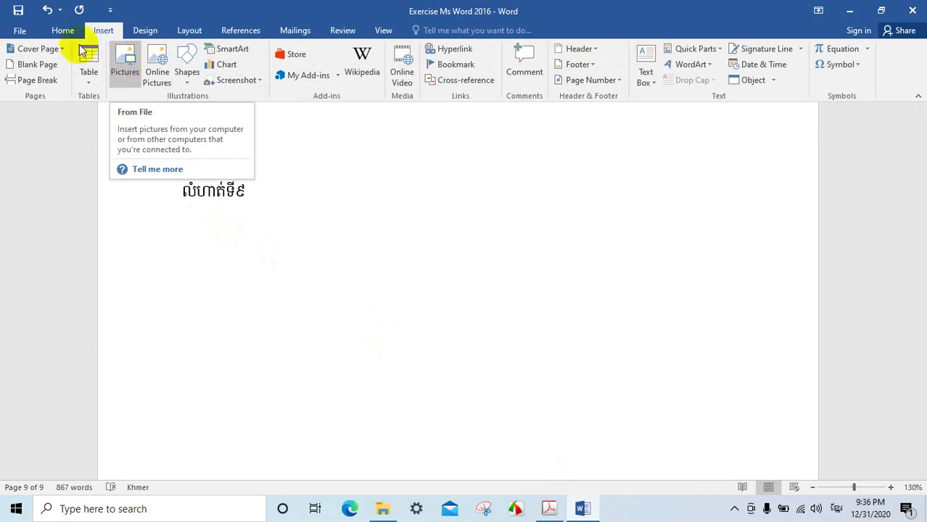
left_click(122, 64)
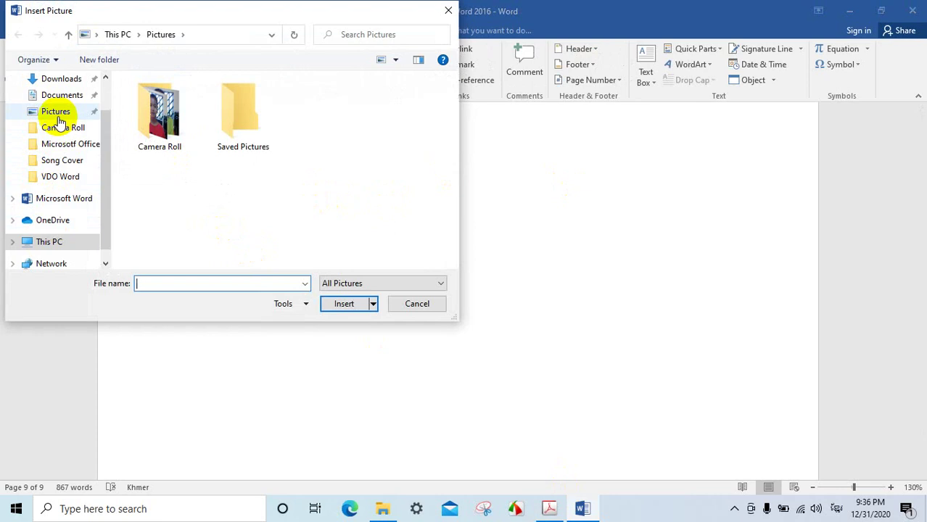
left_click(164, 128)
double_click(164, 129)
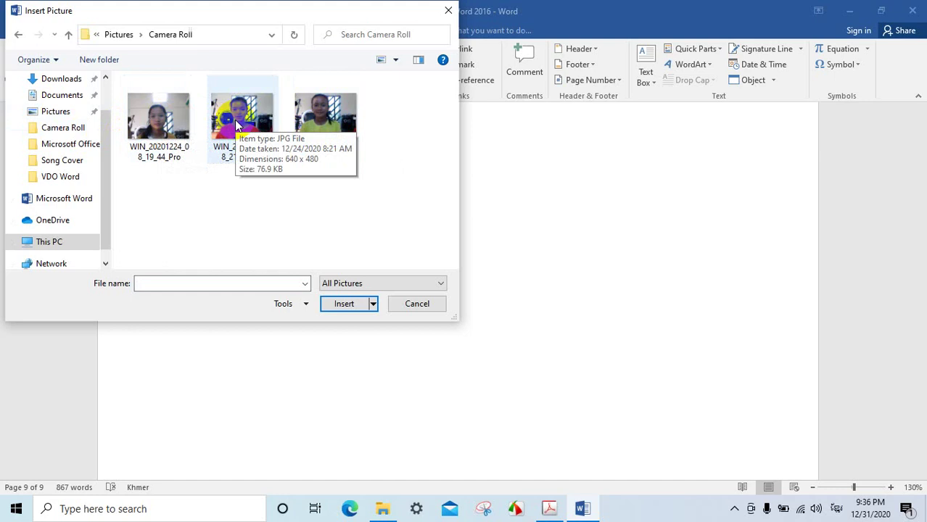
left_click(236, 125)
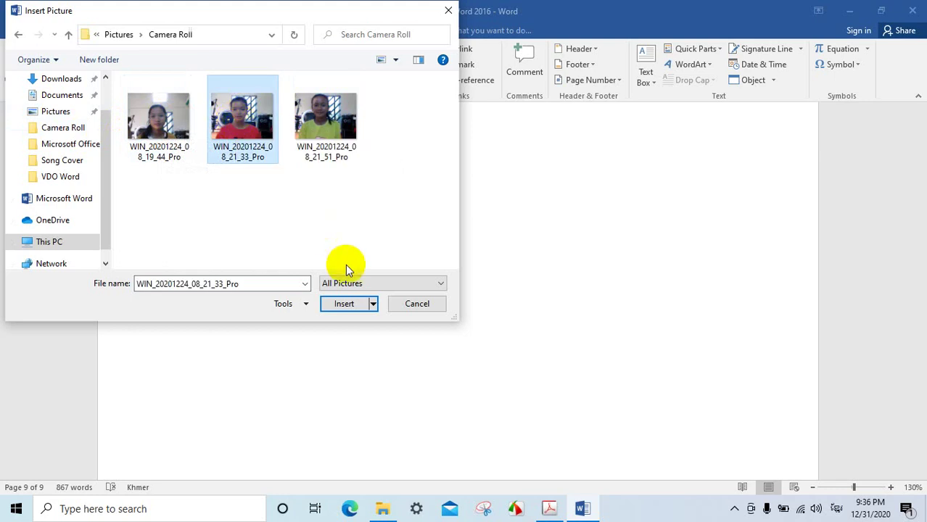
left_click(342, 305)
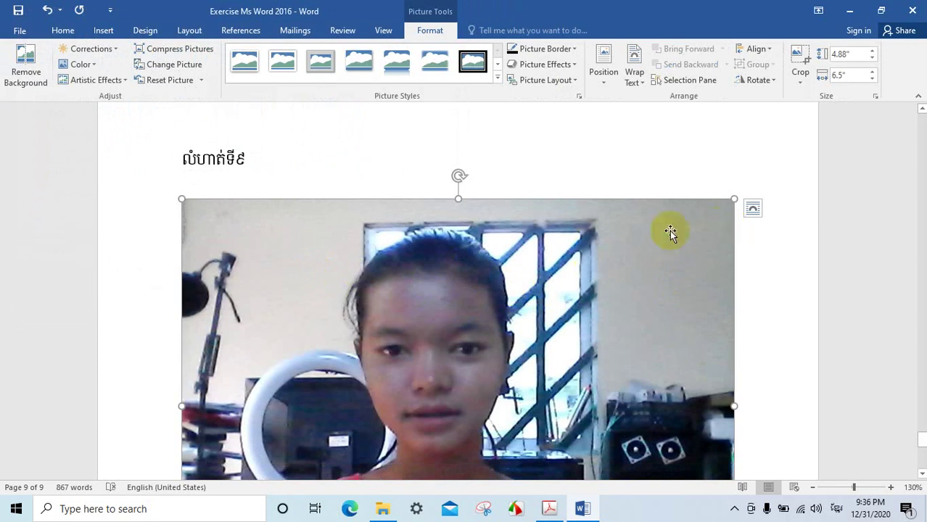
Set the photo's text wrapping to Behind Text
scroll(607, 275, "down", 4)
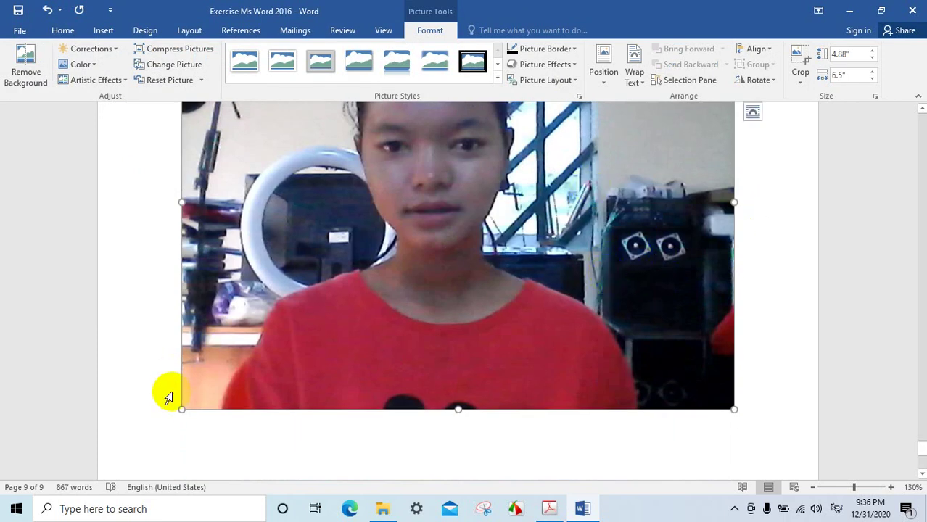
right_click(579, 251)
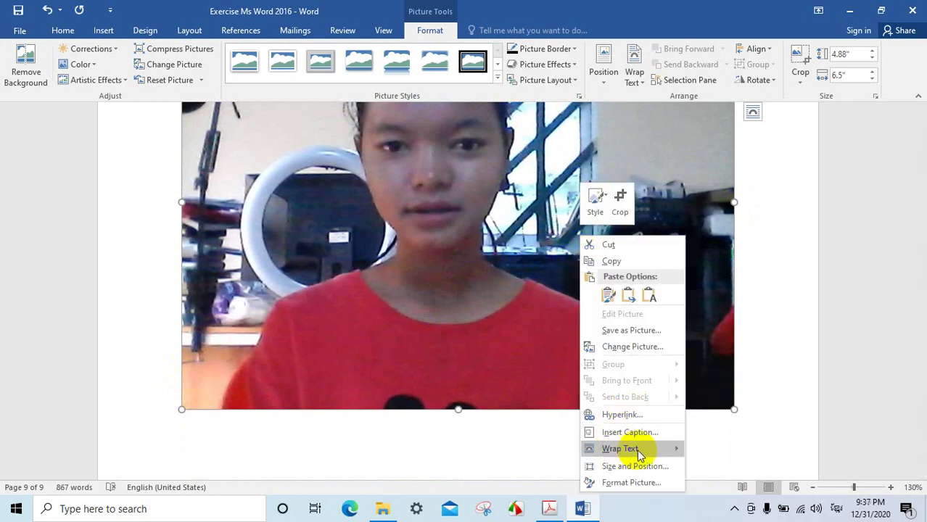
mouse_move(639, 454)
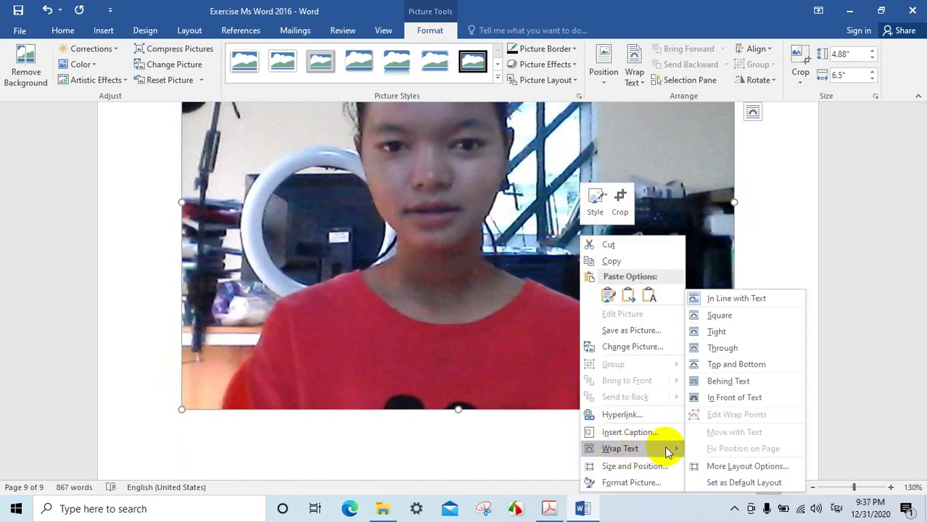
left_click(715, 386)
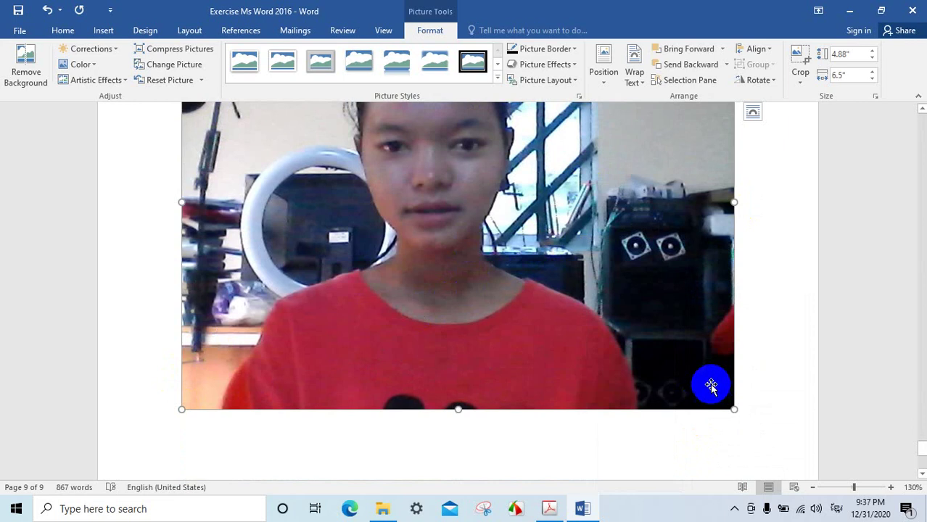
scroll(693, 368, "down", 1)
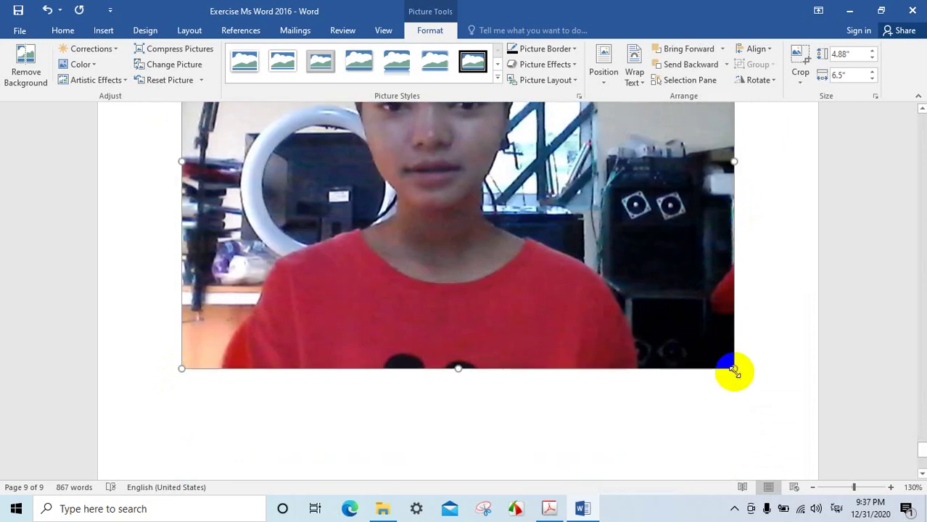
Resize the photo to 1.88" by 2.51" and move it just under the heading
left_click_drag(732, 369, 344, 180)
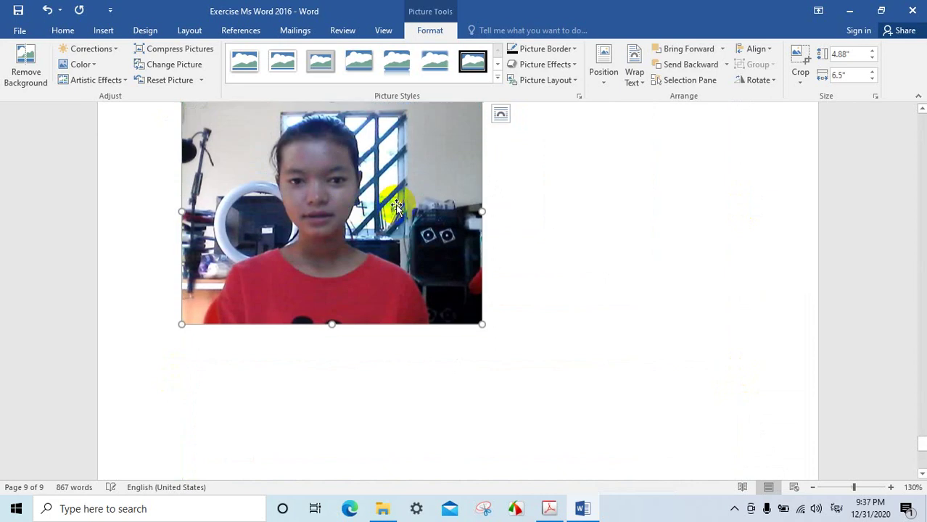
left_click_drag(483, 330, 395, 232)
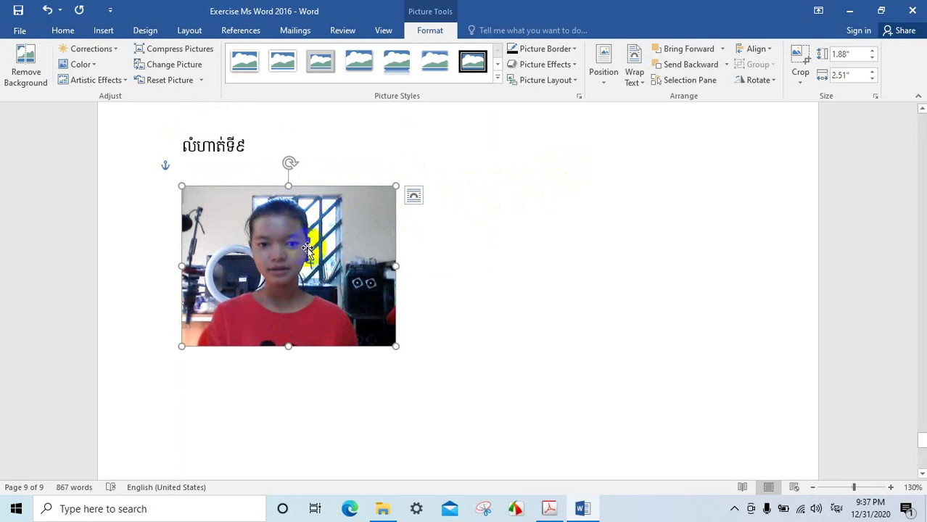
mouse_move(319, 189)
left_mouse_down()
mouse_move(473, 180)
mouse_move(318, 205)
left_mouse_up()
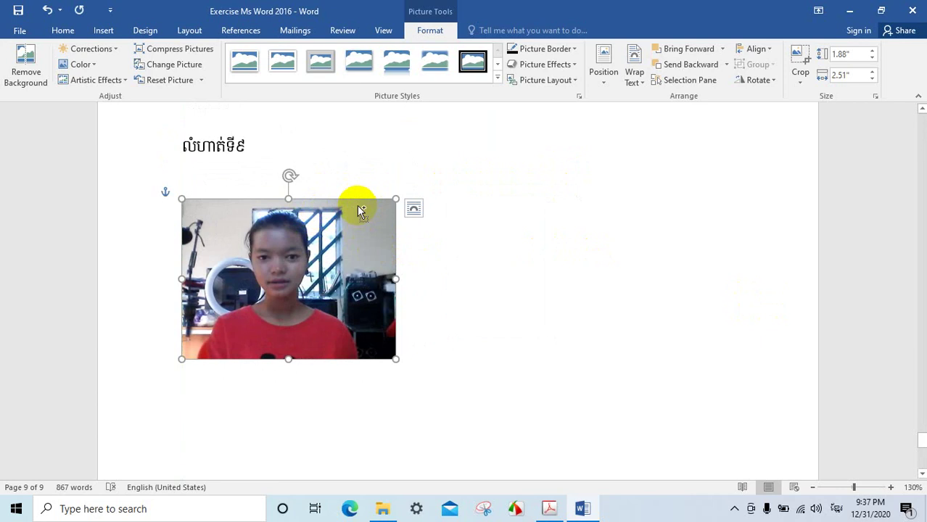
Ctrl-drag a copy of the photo to its right and line the two up side by side
left_click_drag(360, 211, 610, 197)
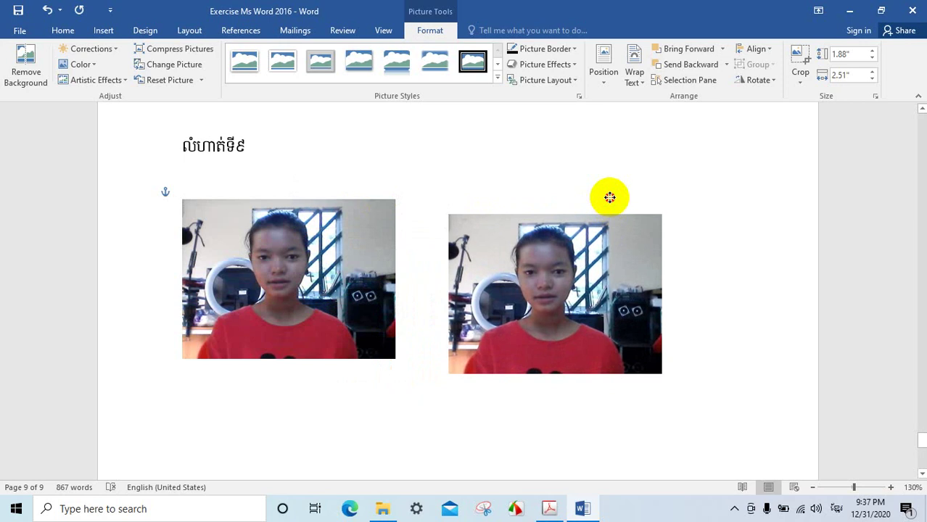
left_click(618, 208, "shift")
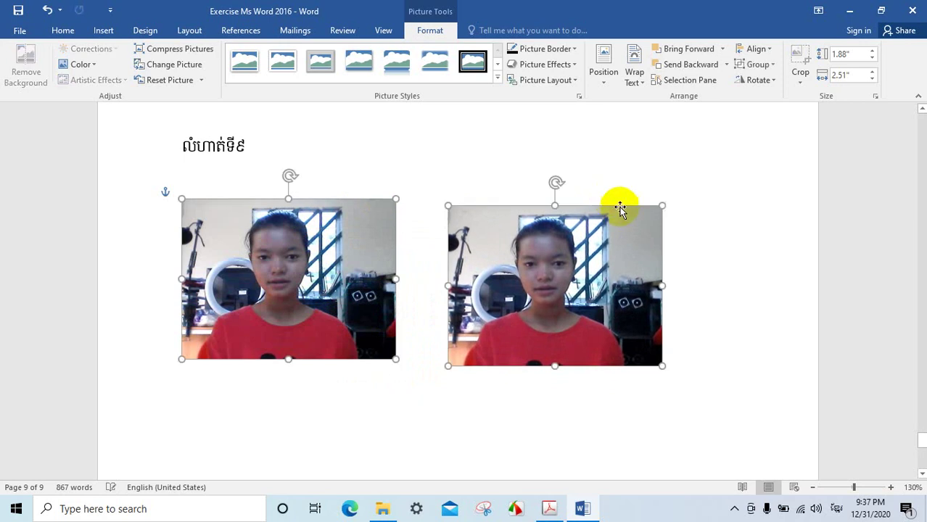
mouse_move(606, 218)
left_mouse_down()
mouse_move(576, 214)
mouse_move(613, 217)
left_mouse_up()
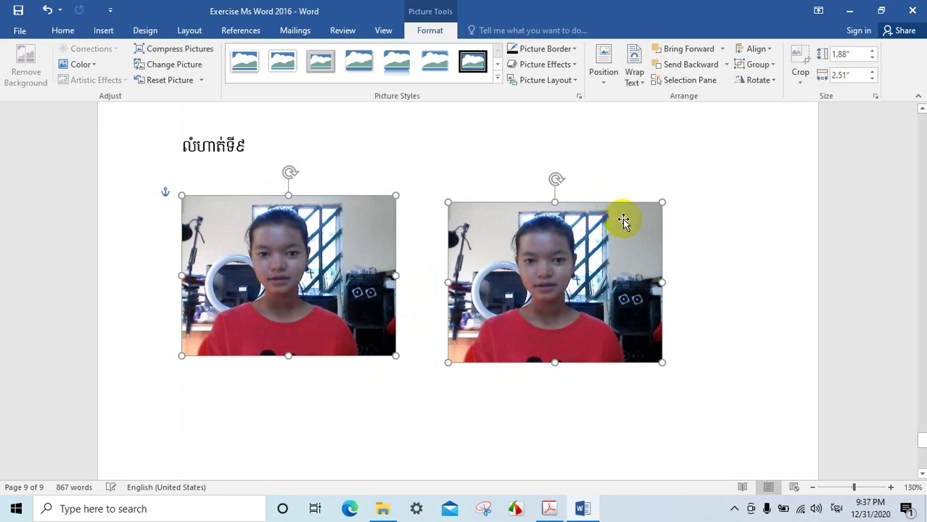
left_click(470, 212, "ctrl")
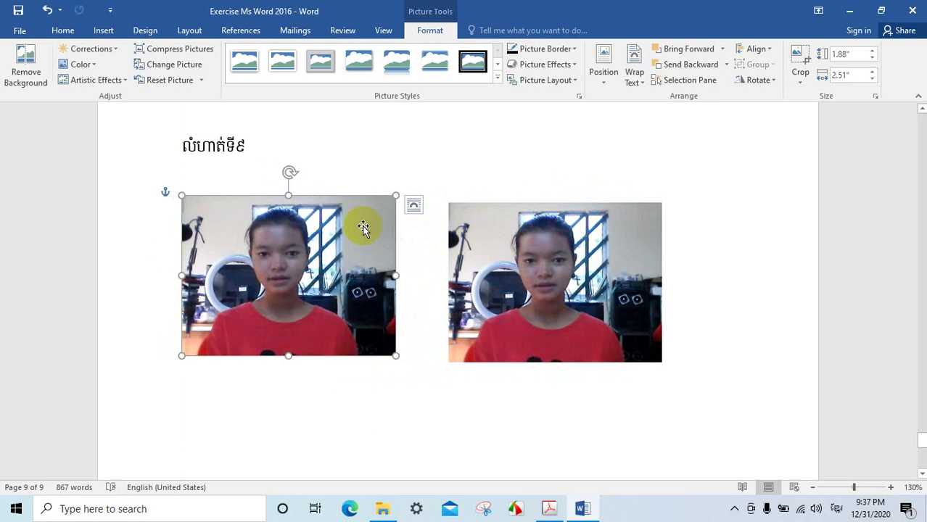
left_click(518, 234)
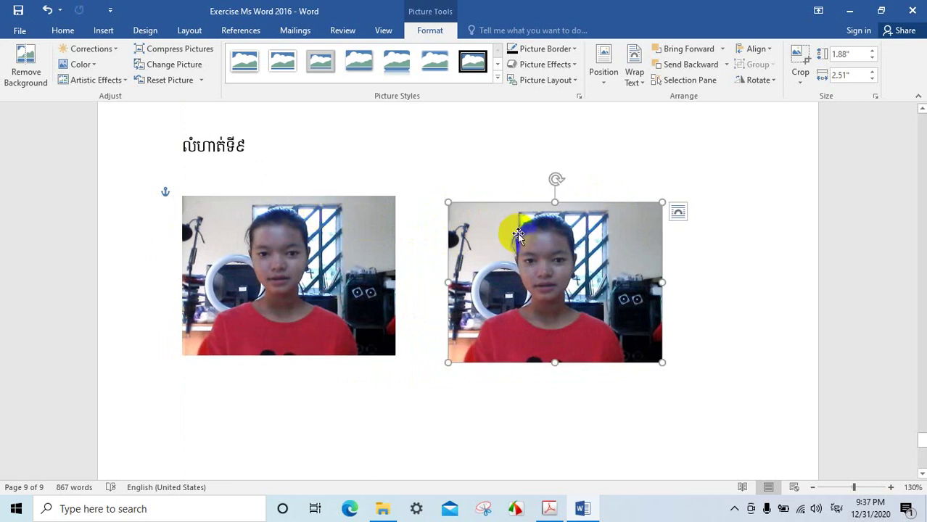
mouse_move(491, 227)
left_mouse_down()
mouse_move(442, 218)
mouse_move(557, 218)
mouse_move(546, 218)
left_mouse_up()
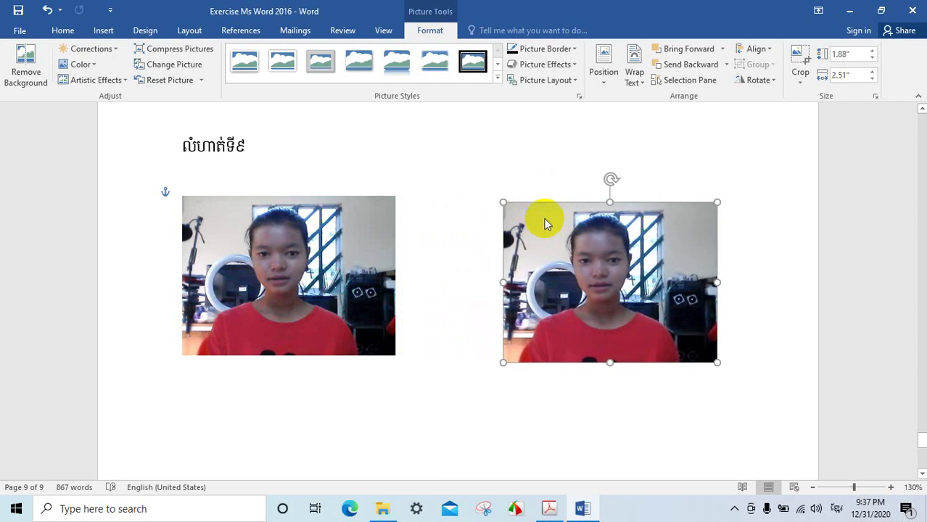
left_click(380, 227)
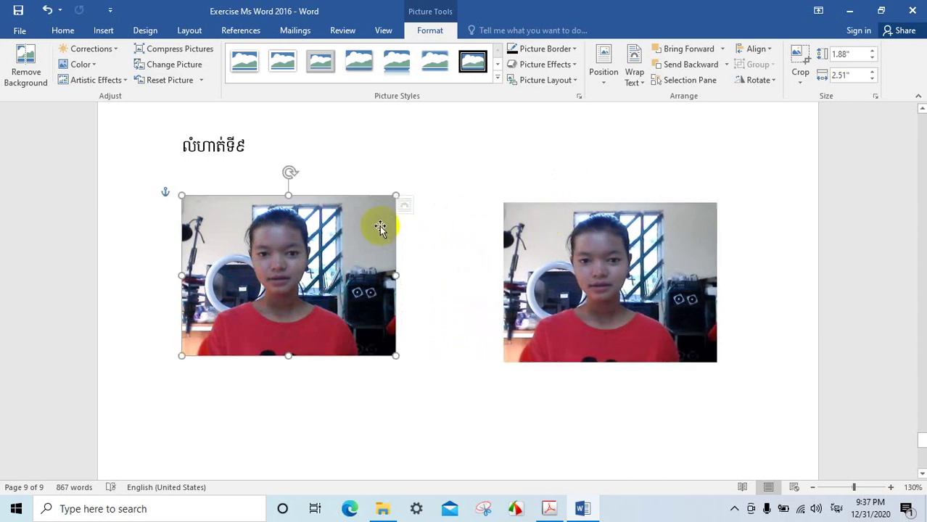
left_click(527, 233)
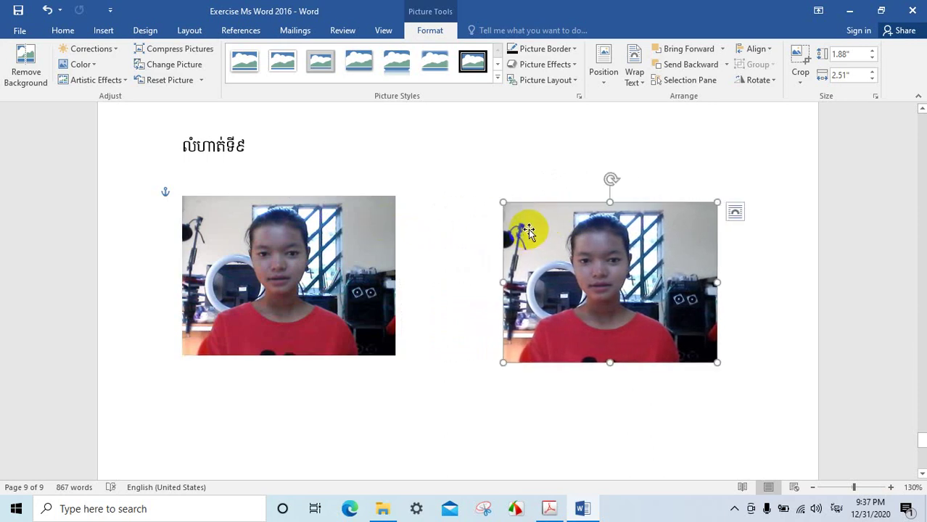
scroll(586, 269, "down", 3)
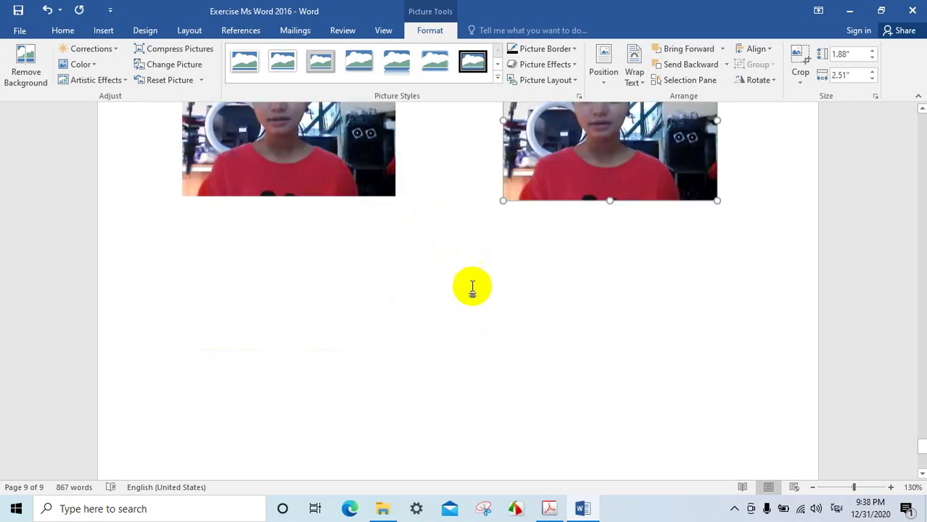
Copy the selected photo pair down into new rows, forming a two-column grid
scroll(533, 236, "up", 2)
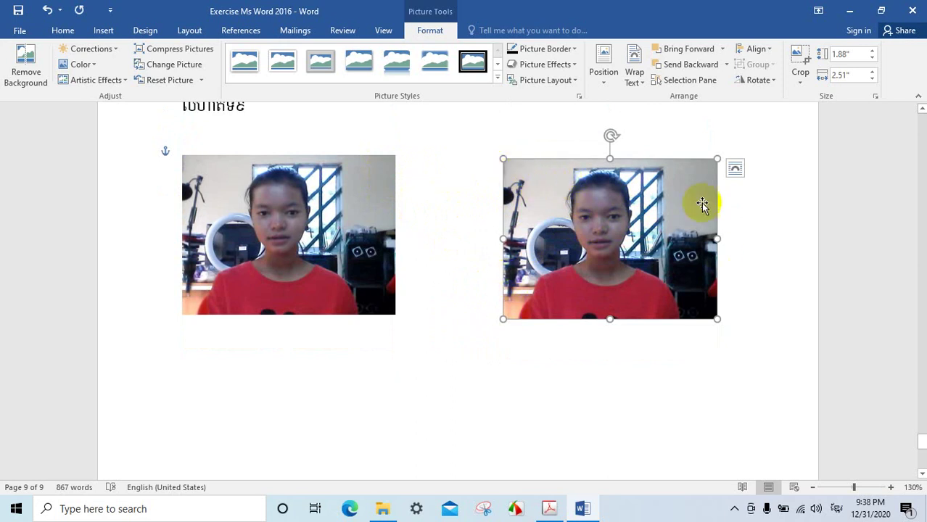
left_click(392, 177, "shift")
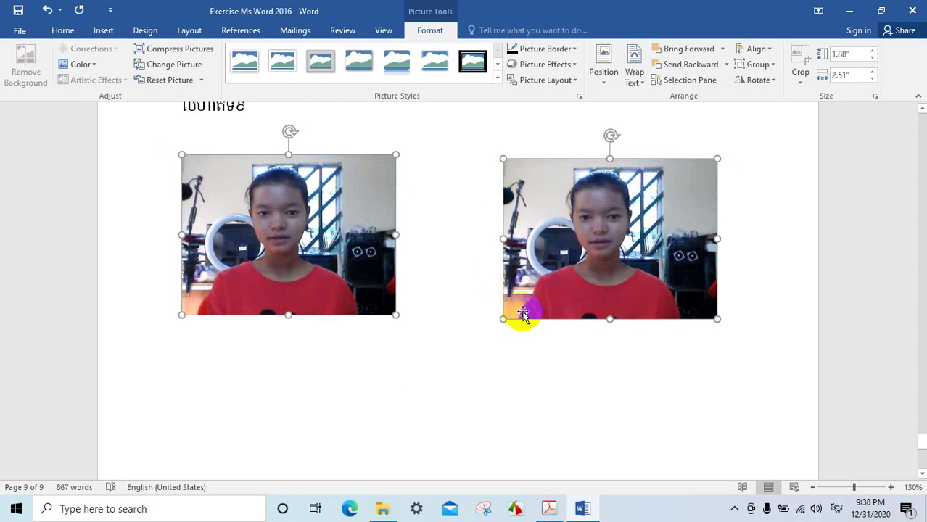
left_click(365, 288)
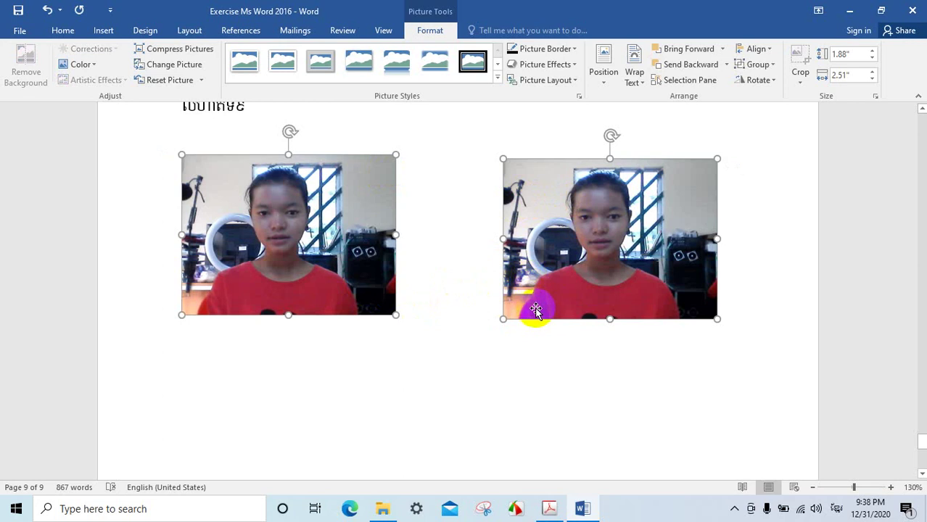
left_click_drag(538, 313, 537, 486)
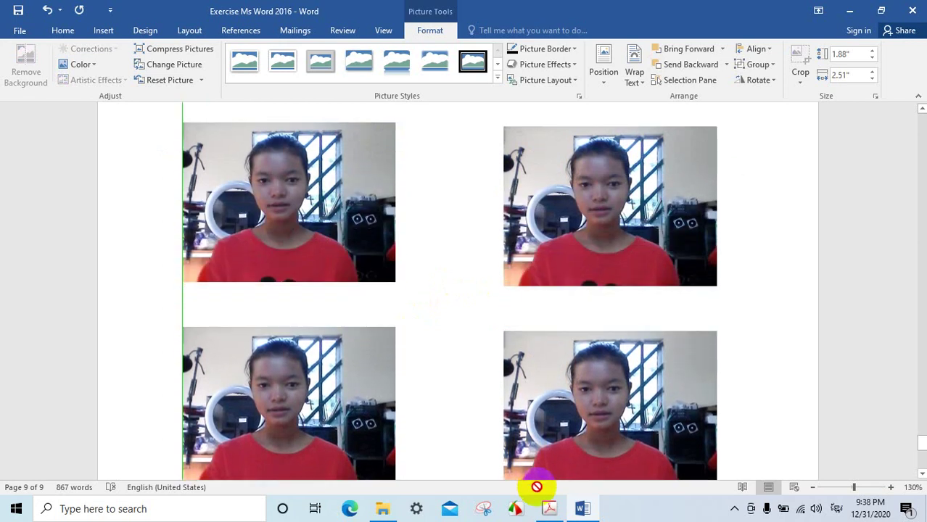
left_click_drag(536, 486, 534, 488)
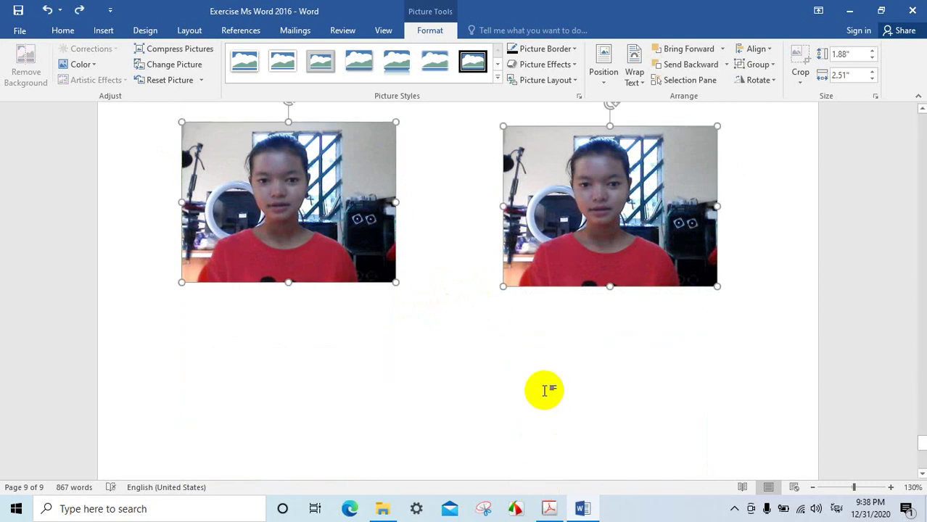
left_click_drag(530, 252, 519, 442)
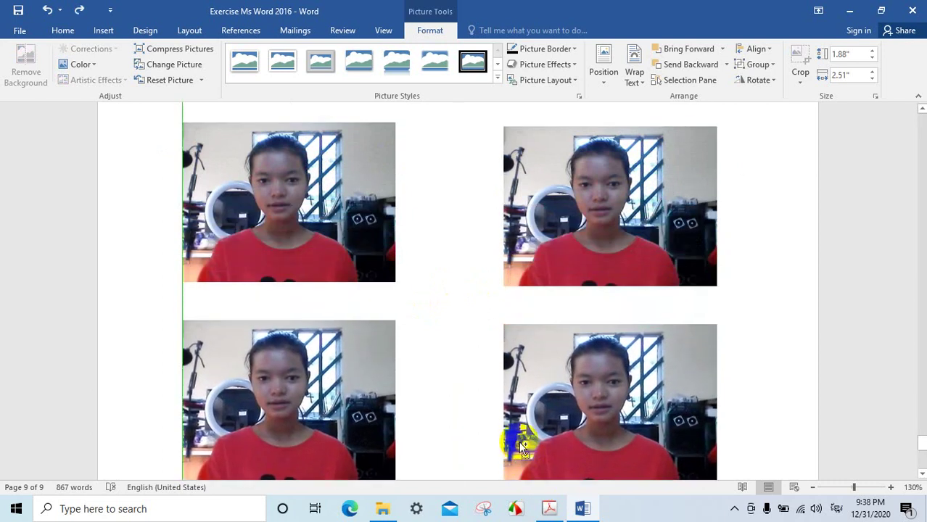
left_click_drag(519, 442, 544, 380)
scroll(547, 382, "down", 4)
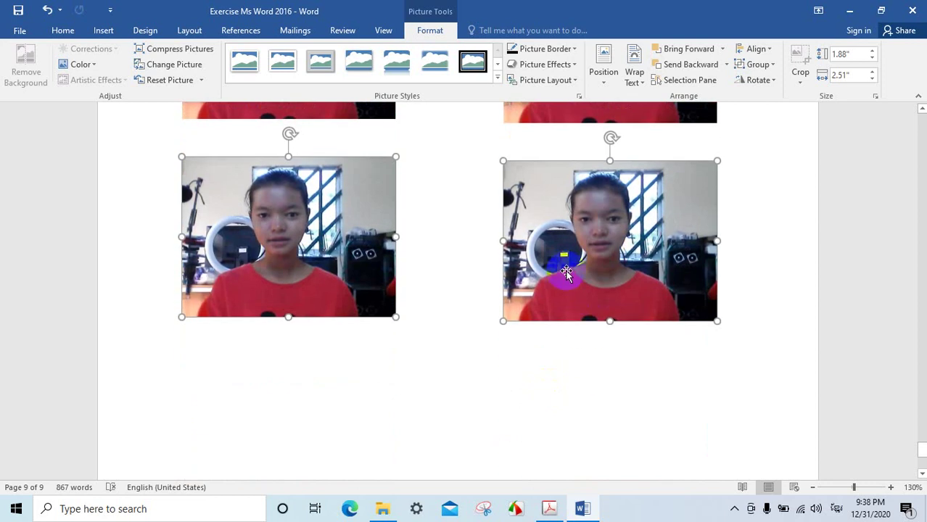
scroll(566, 273, "down", 4)
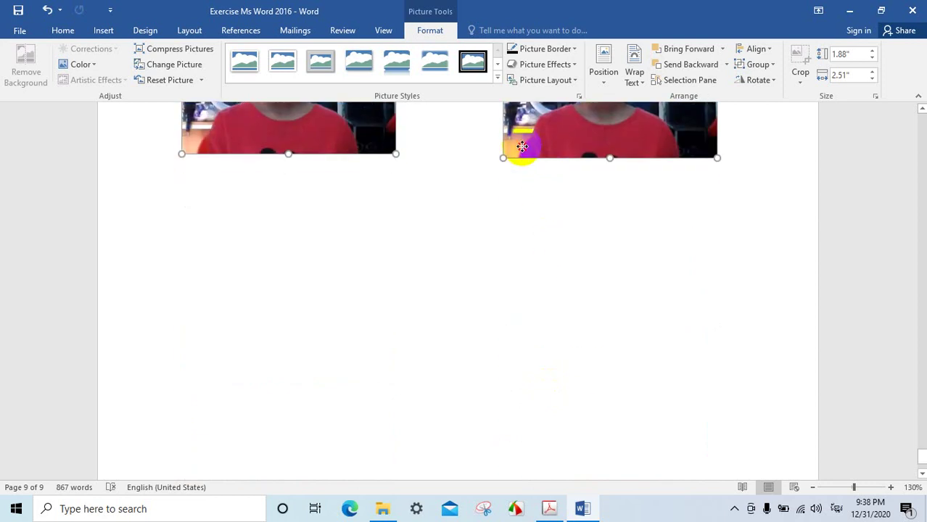
left_click_drag(523, 146, 522, 358)
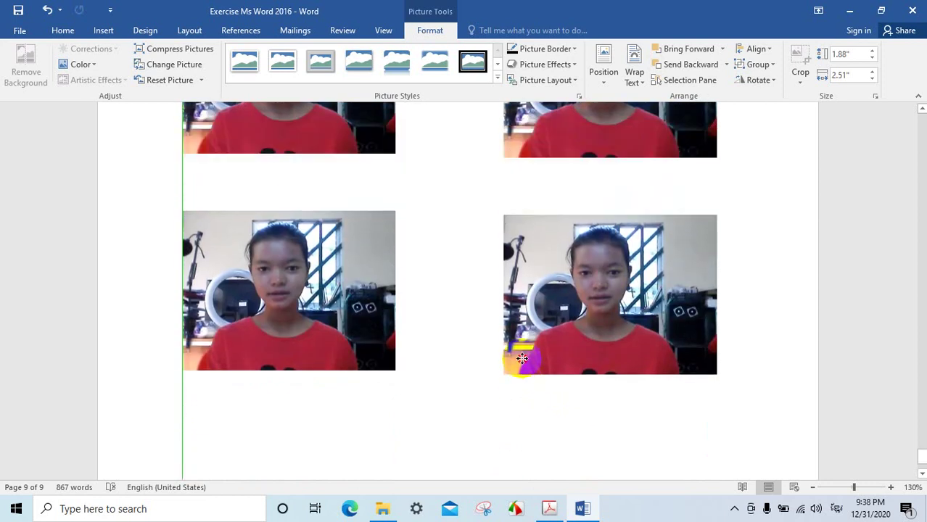
scroll(580, 303, "up", 6)
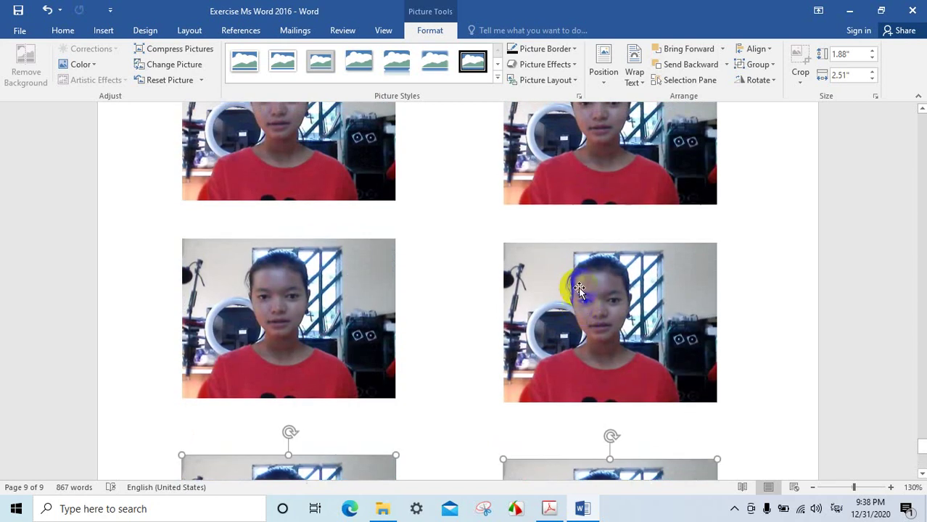
scroll(542, 187, "down", 5)
Compare the grid against the reference PDF in Acrobat and return to Word
left_click(542, 187)
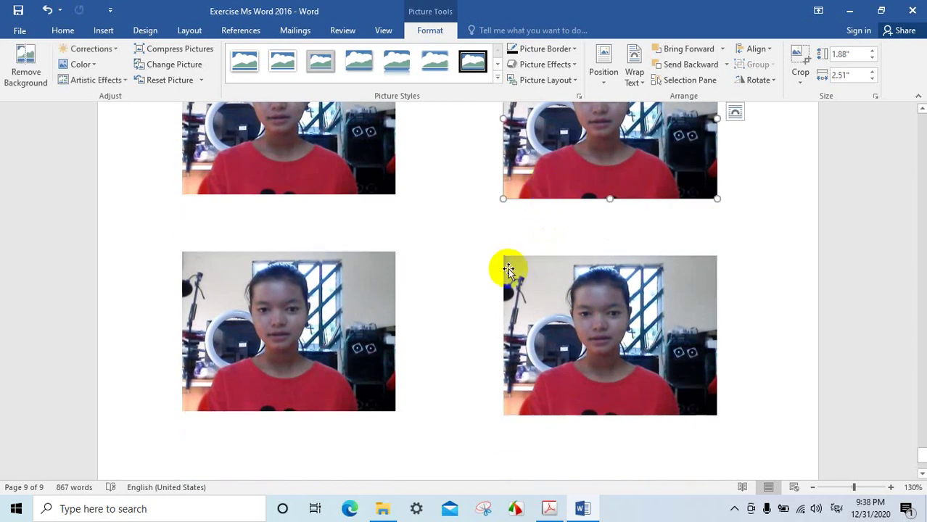
scroll(527, 274, "up", 4)
scroll(430, 259, "up", 3)
left_click(320, 249)
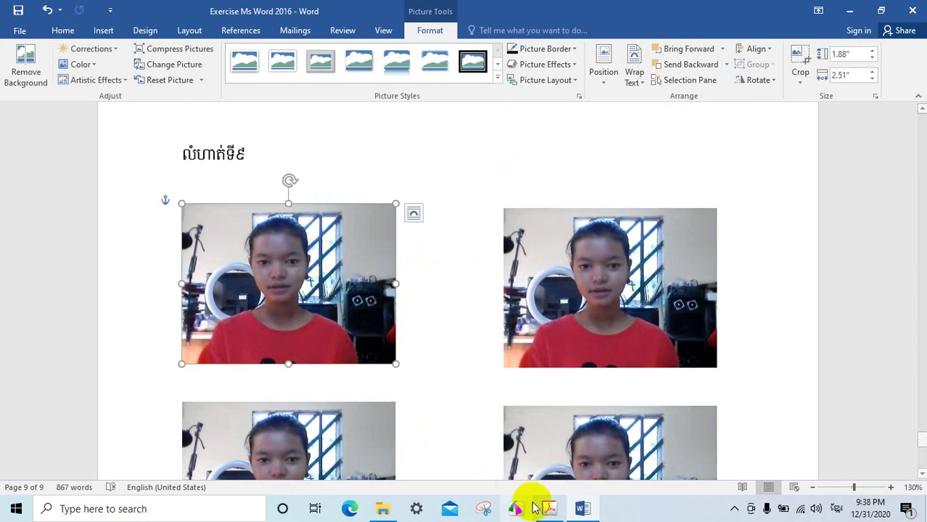
left_click(562, 515)
scroll(451, 401, "up", 5)
scroll(434, 207, "up", 4)
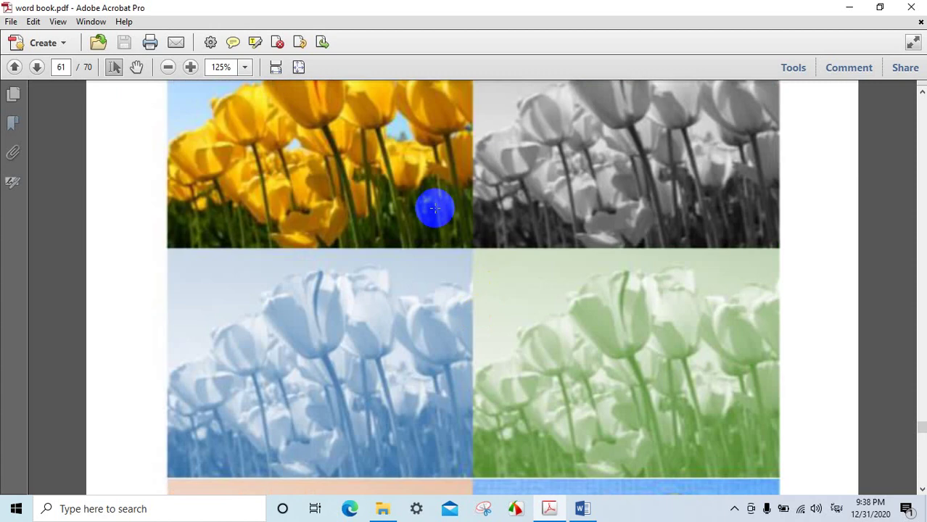
left_click(584, 509)
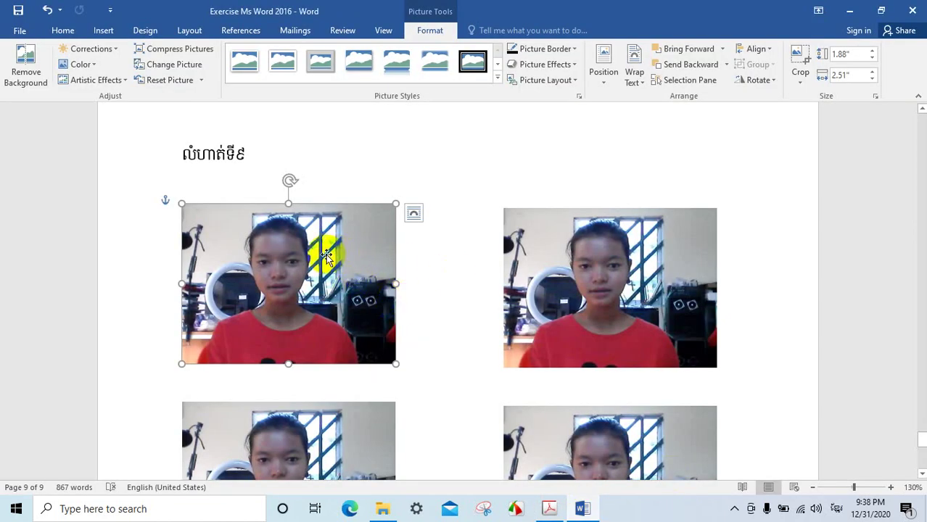
Recolor the top-right photo Black and White and the middle-left photo Green
left_click(513, 250)
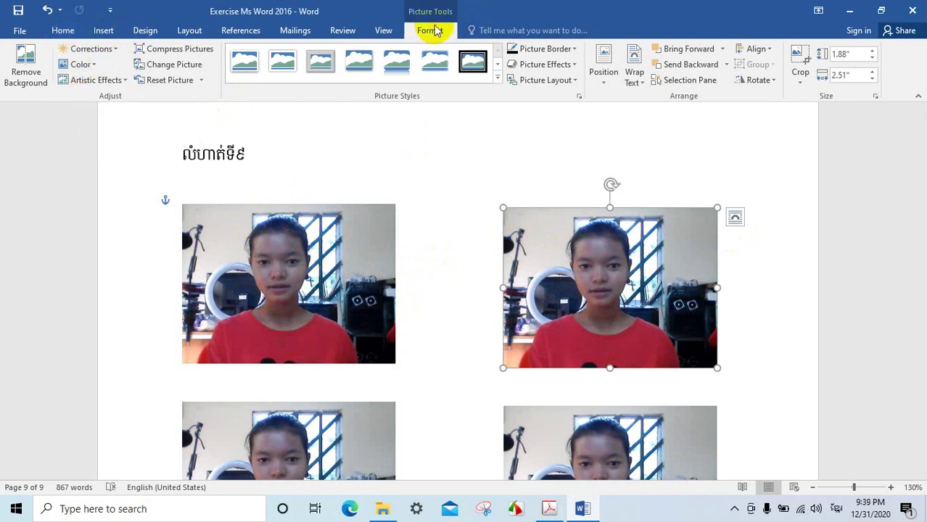
left_click(83, 64)
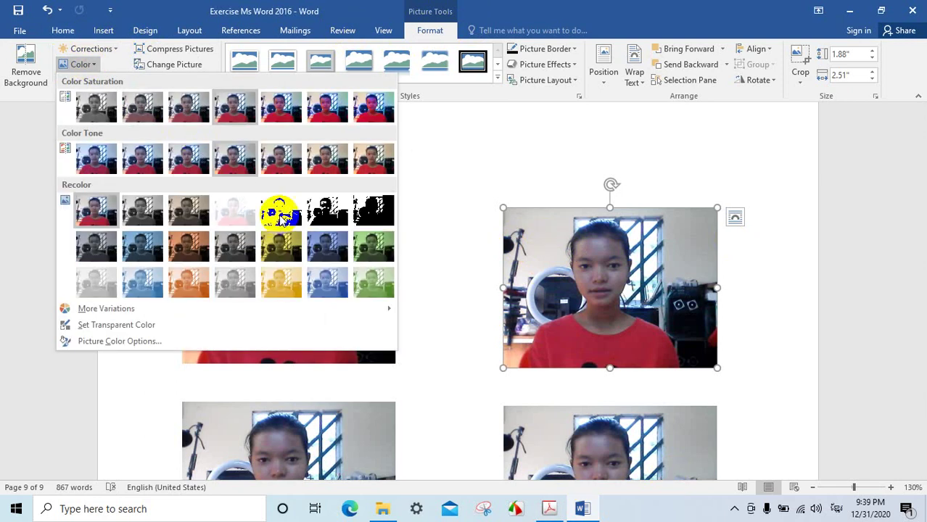
left_click(285, 216)
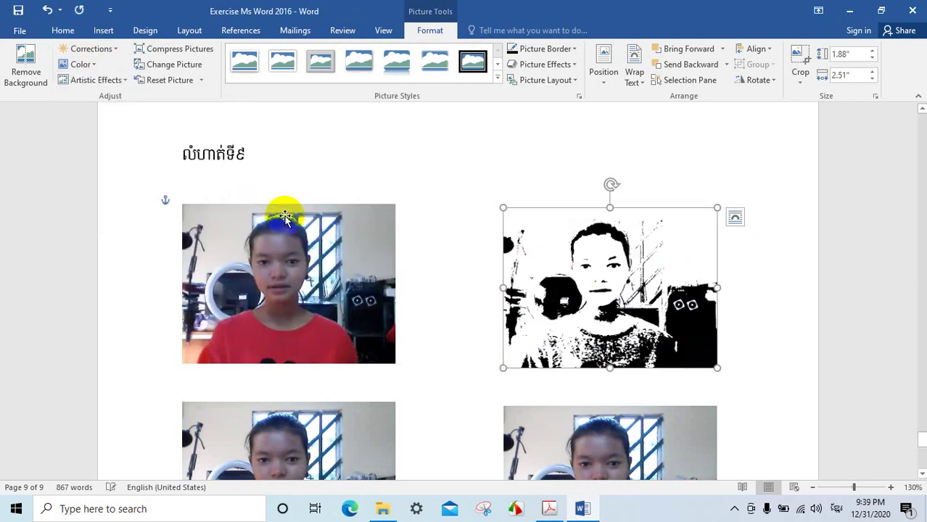
scroll(362, 298, "down", 3)
left_click(321, 326)
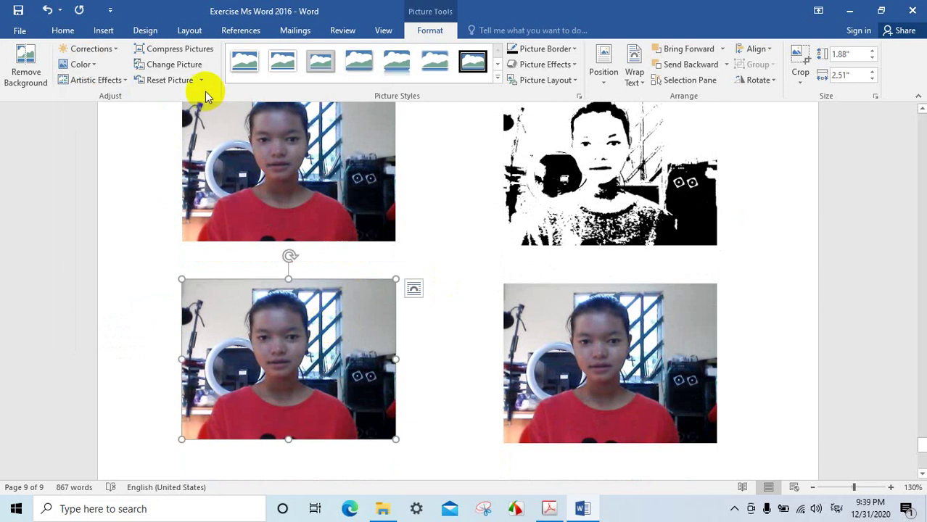
left_click(84, 64)
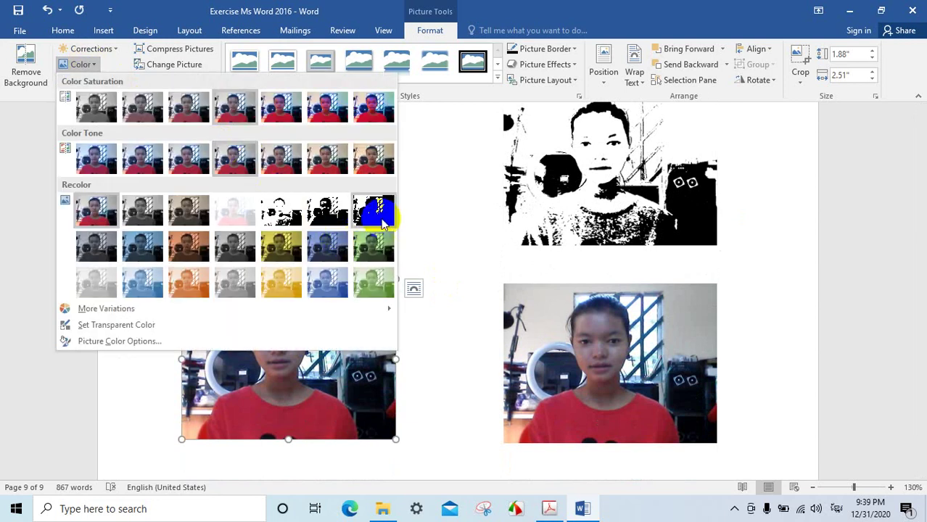
left_click(377, 254)
Open the Color options for the middle-right photo, then for the bottom-left photo
scroll(605, 279, "down", 3)
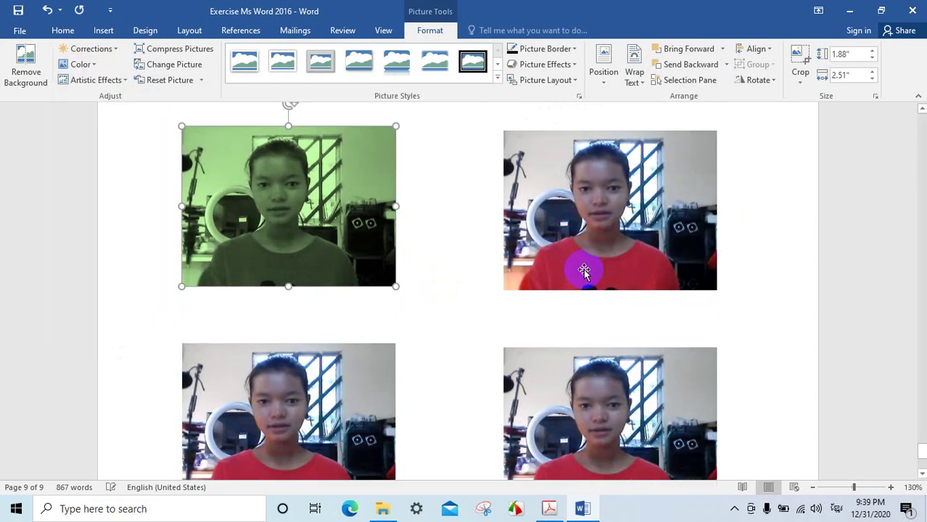
left_click(619, 220)
left_click(80, 65)
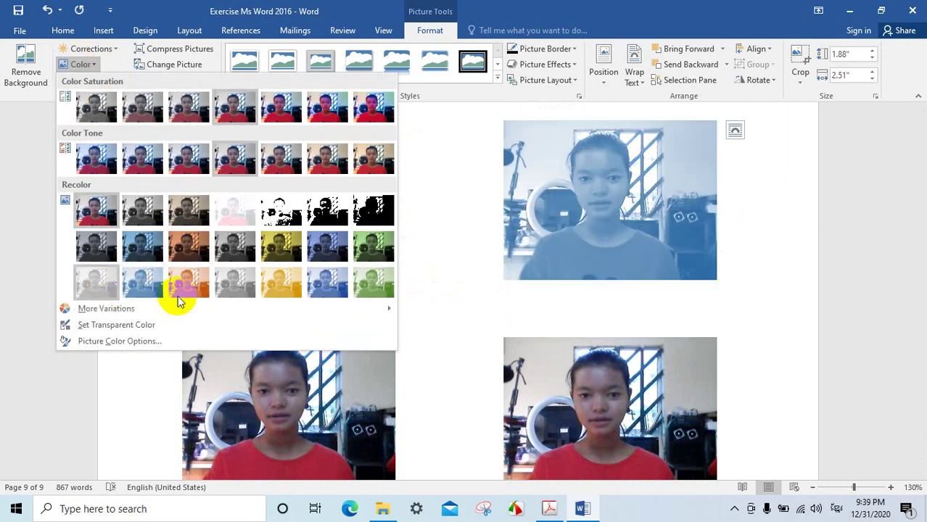
key("Escape")
scroll(559, 280, "down", 3)
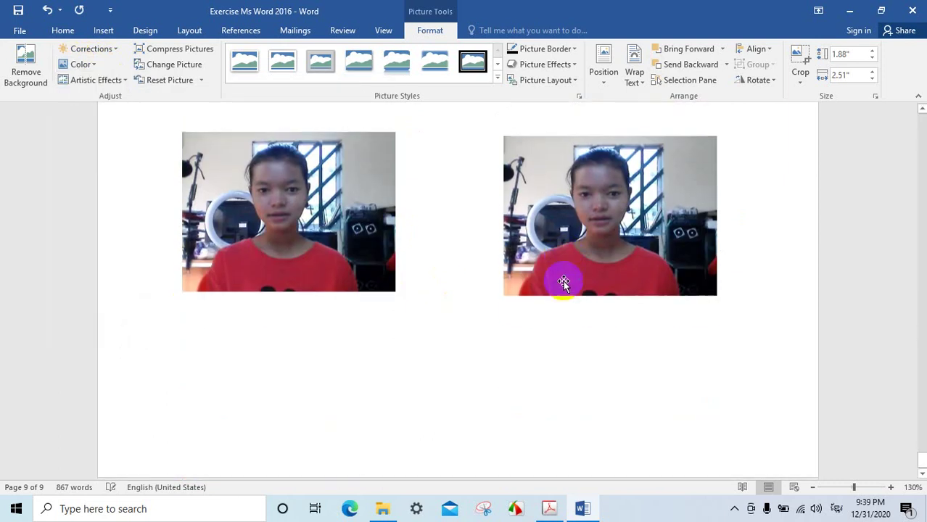
left_click(308, 228)
left_click(81, 64)
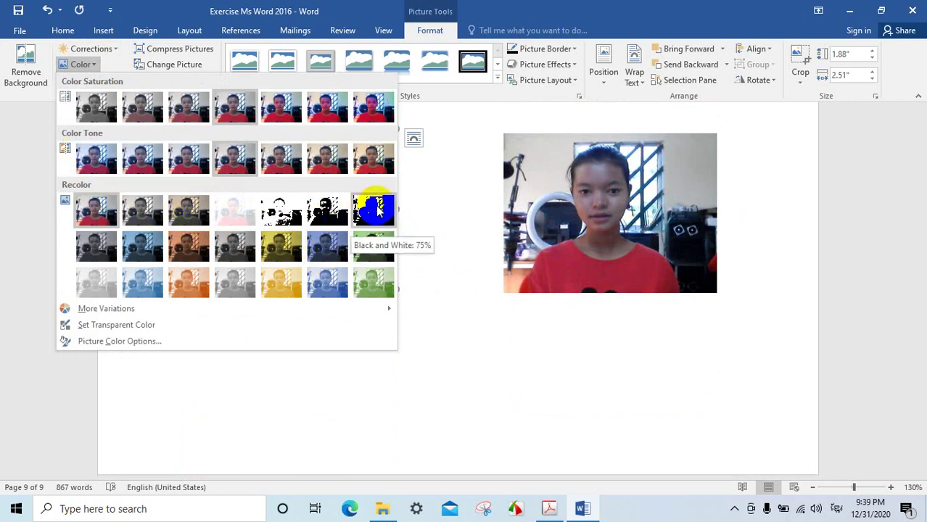
left_click(229, 287)
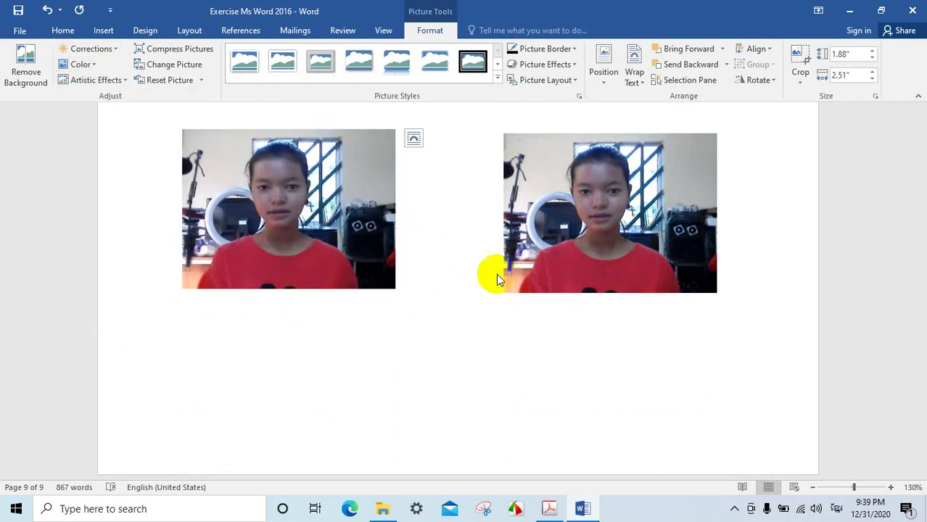
scroll(550, 278, "up", 2)
scroll(564, 286, "up", 3)
scroll(556, 275, "up", 4)
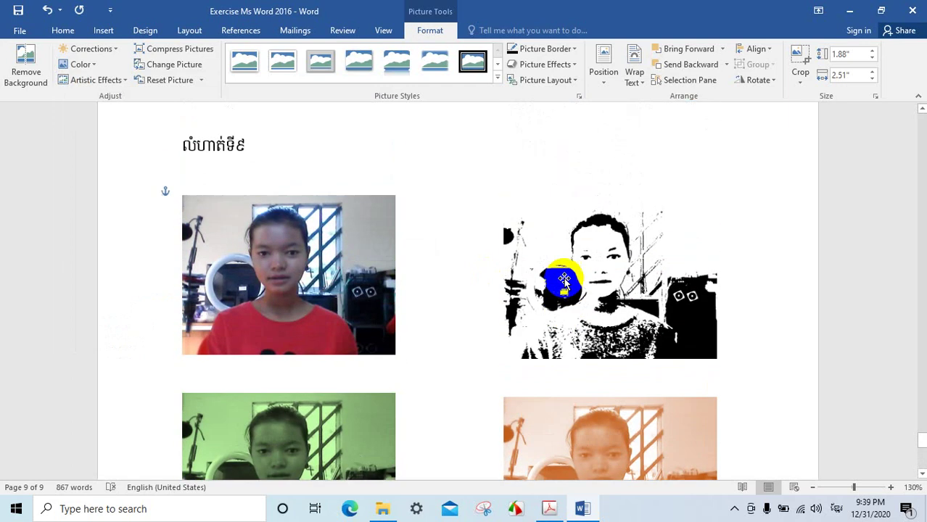
scroll(621, 280, "down", 5)
scroll(678, 263, "down", 3)
scroll(631, 238, "up", 3)
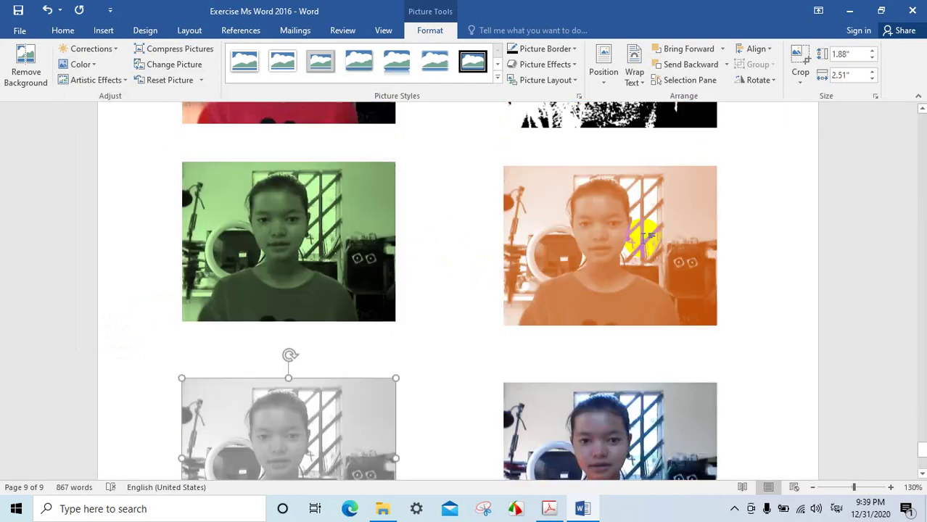
scroll(643, 242, "up", 4)
scroll(631, 250, "up", 1)
scroll(625, 263, "down", 7)
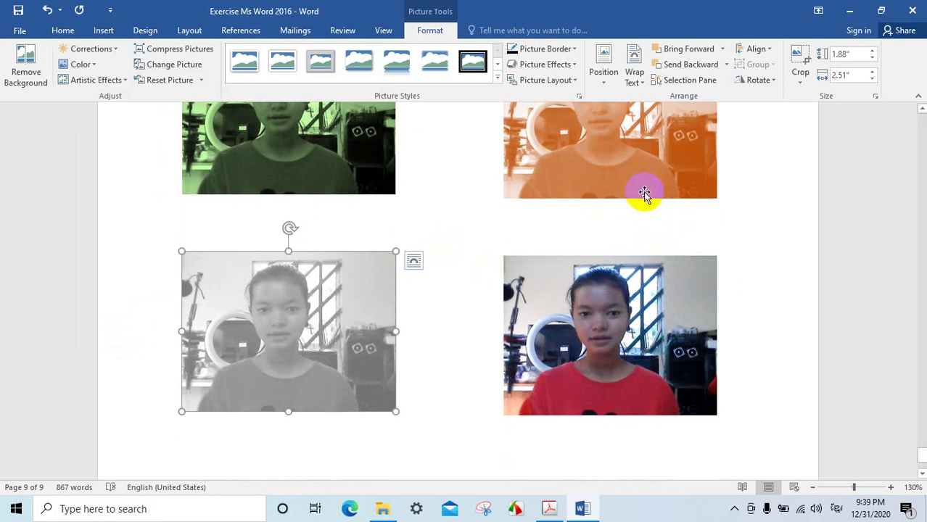
scroll(641, 192, "up", 3)
scroll(596, 186, "up", 4)
scroll(363, 239, "up", 1)
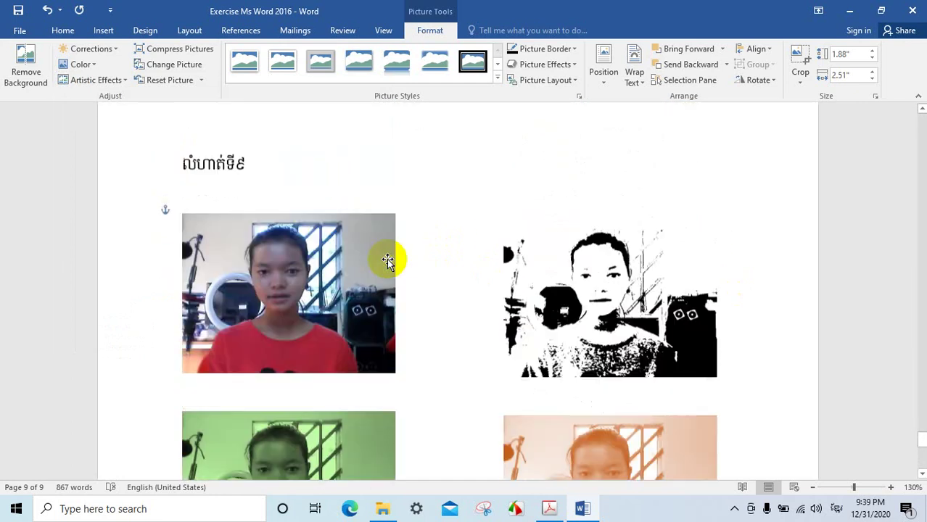
scroll(464, 243, "down", 1)
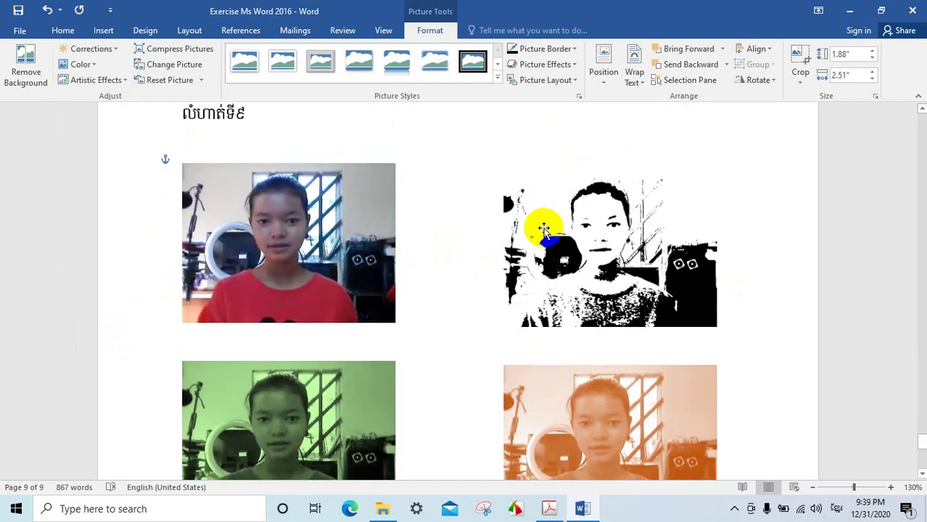
scroll(611, 269, "down", 3)
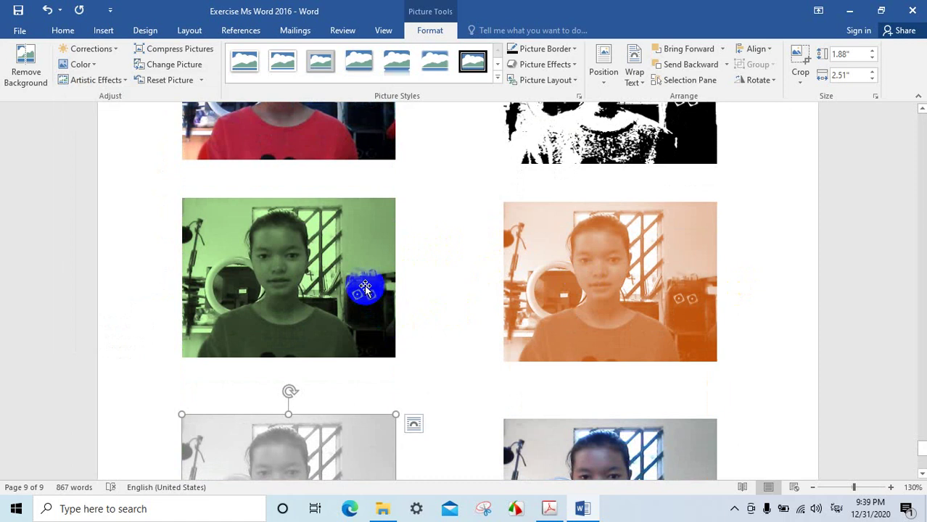
scroll(550, 264, "down", 3)
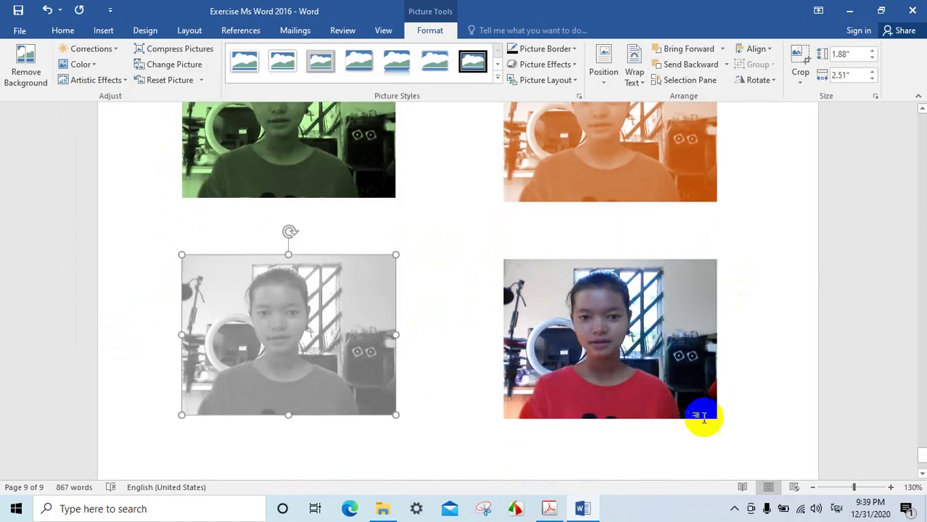